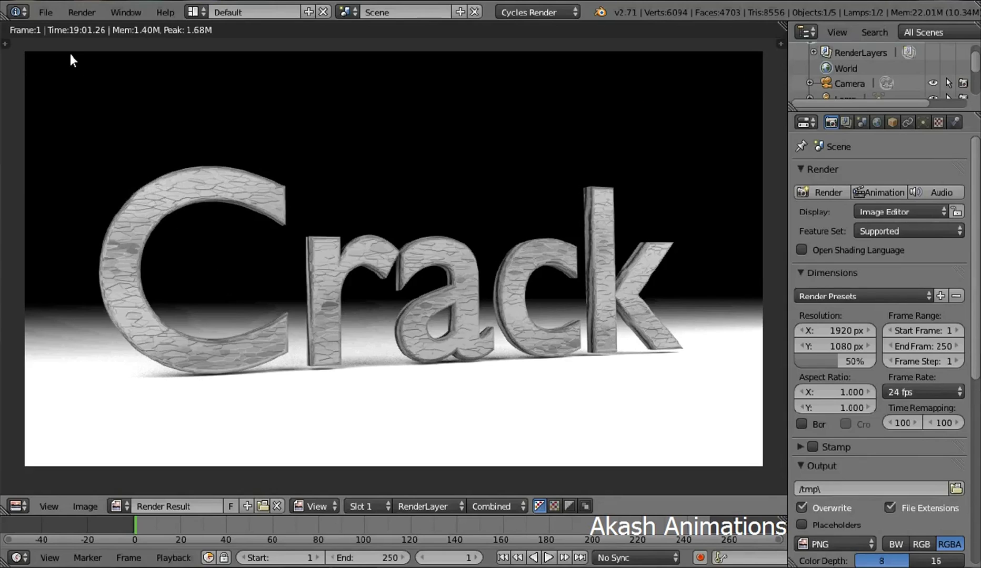
Discard the rendered Crack scene and reload Blender's default start-up file.
left_click(45, 9)
left_click(51, 28)
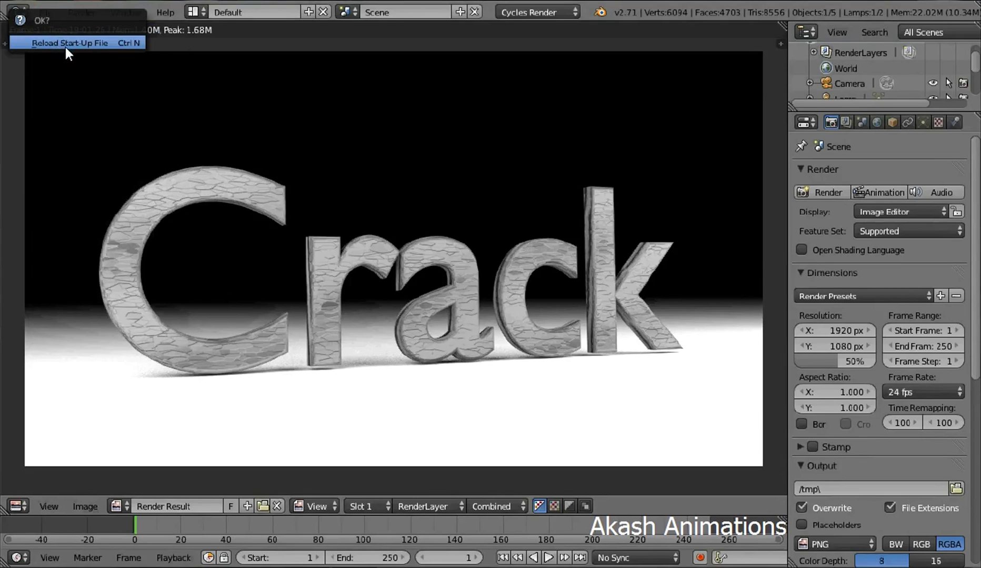
left_click(65, 43)
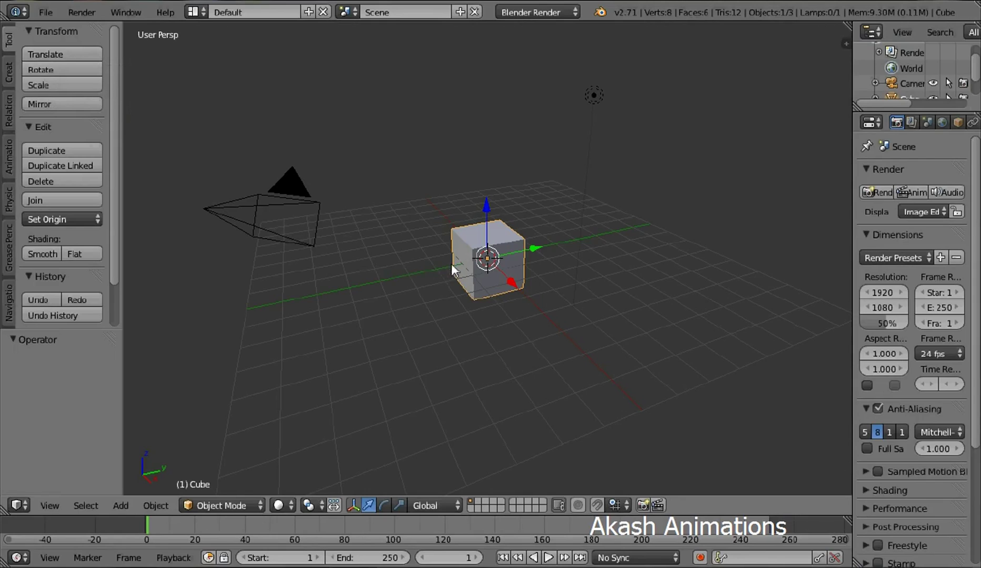
Delete the default cube and add a Text object at the origin.
key("x")
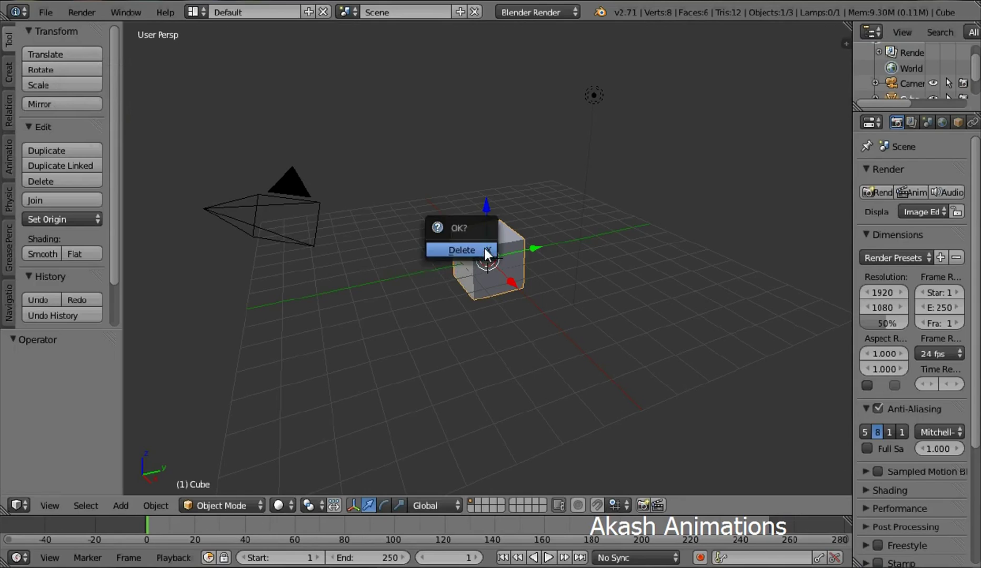
left_click(485, 252)
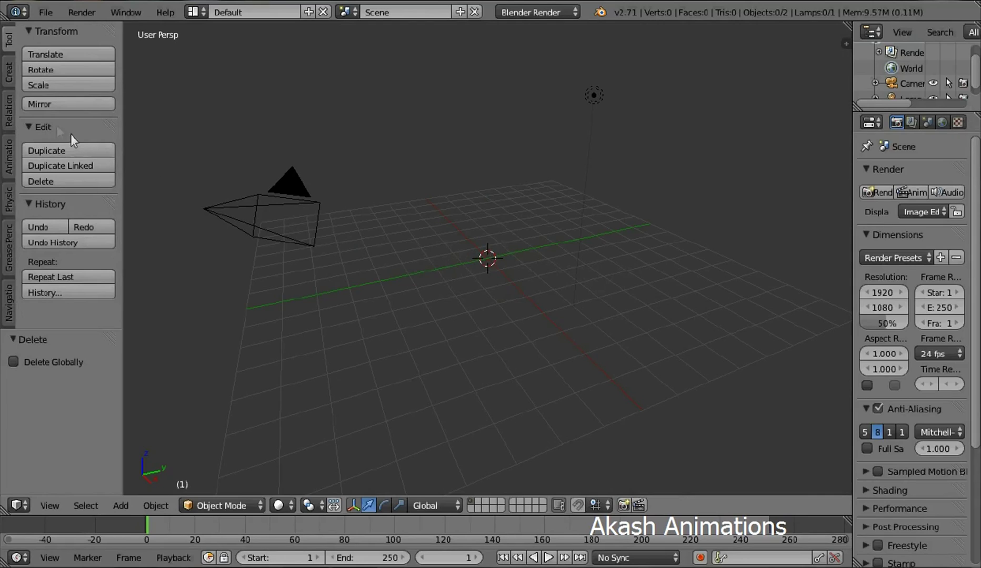
left_click(7, 73)
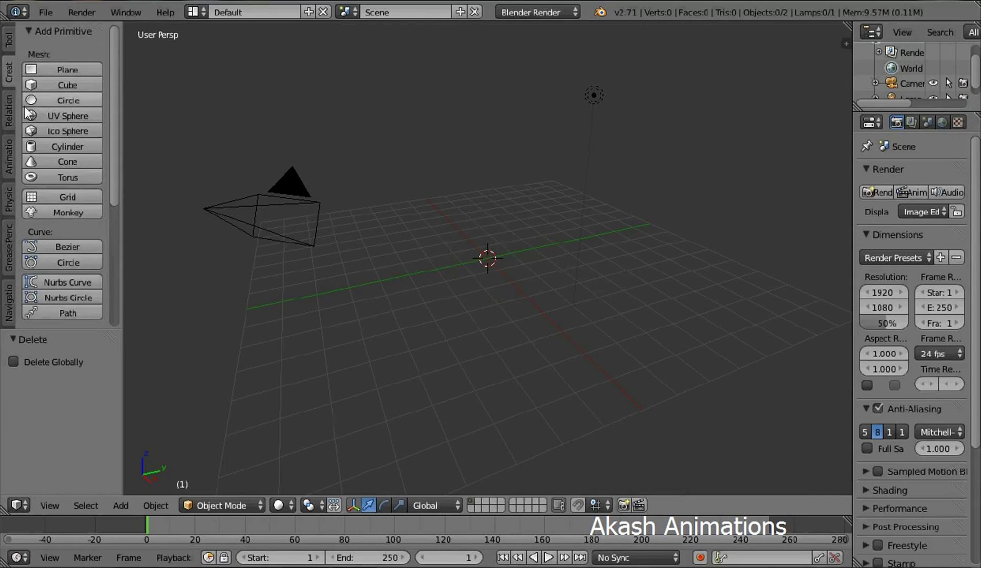
scroll(71, 202, "down", 8)
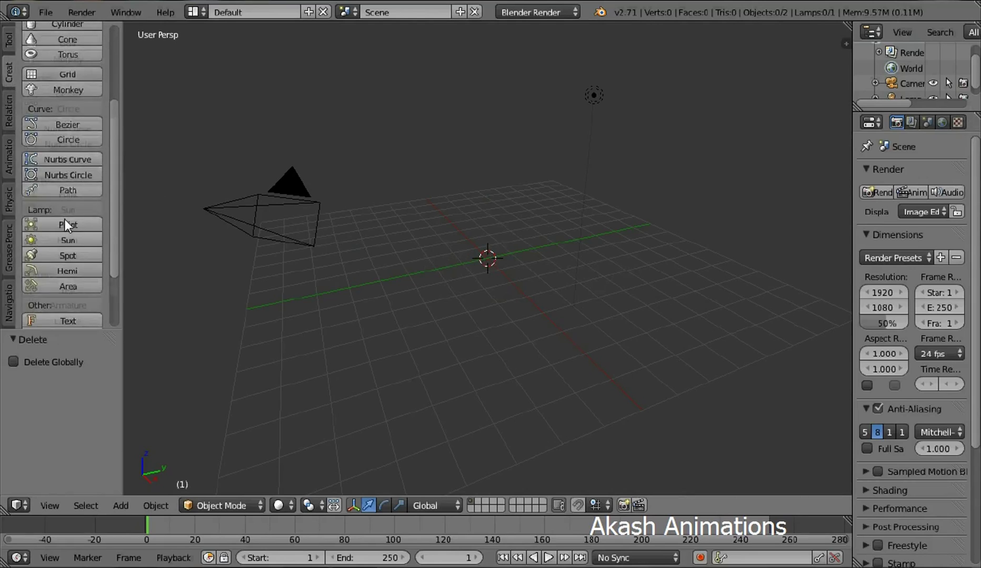
left_click(57, 240)
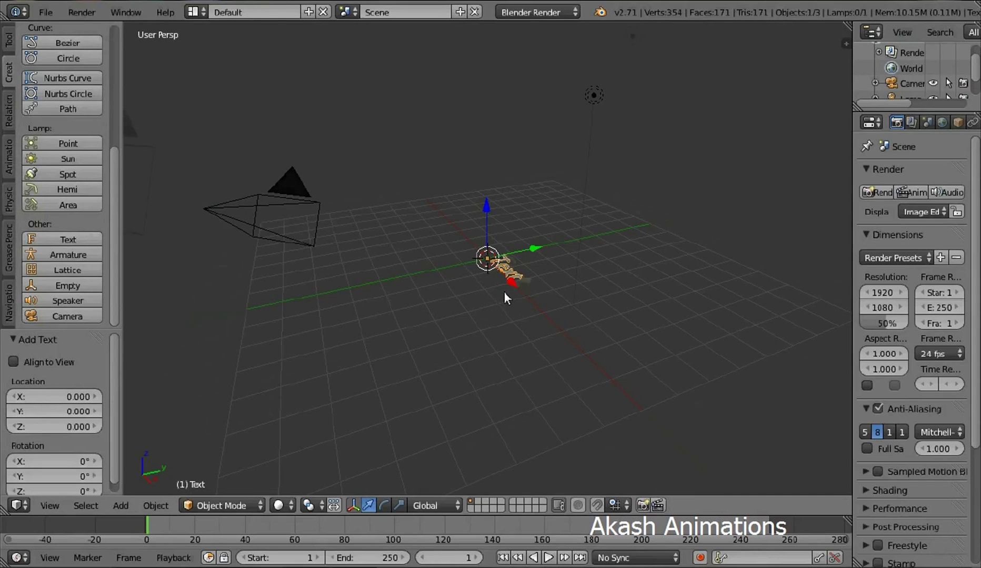
Rotate the text 90° about the X axis so it stands upright.
scroll(504, 293, "up", 5)
scroll(504, 286, "up", 2)
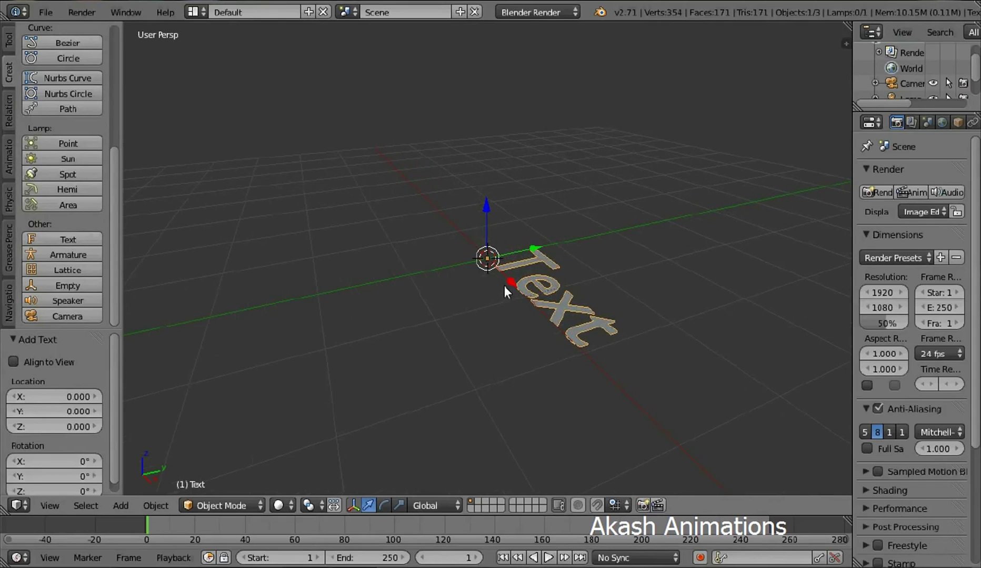
key("r")
type("x")
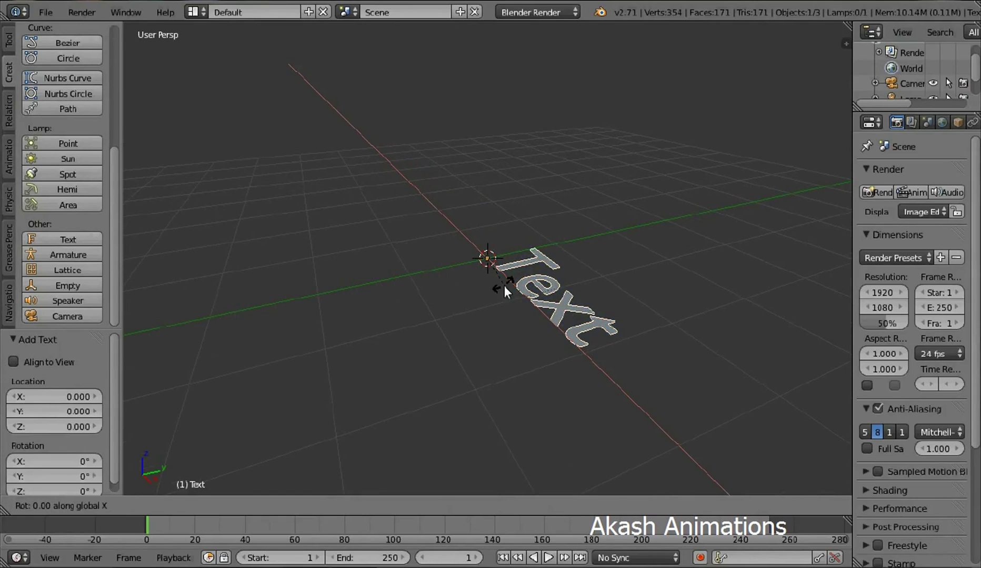
type("90")
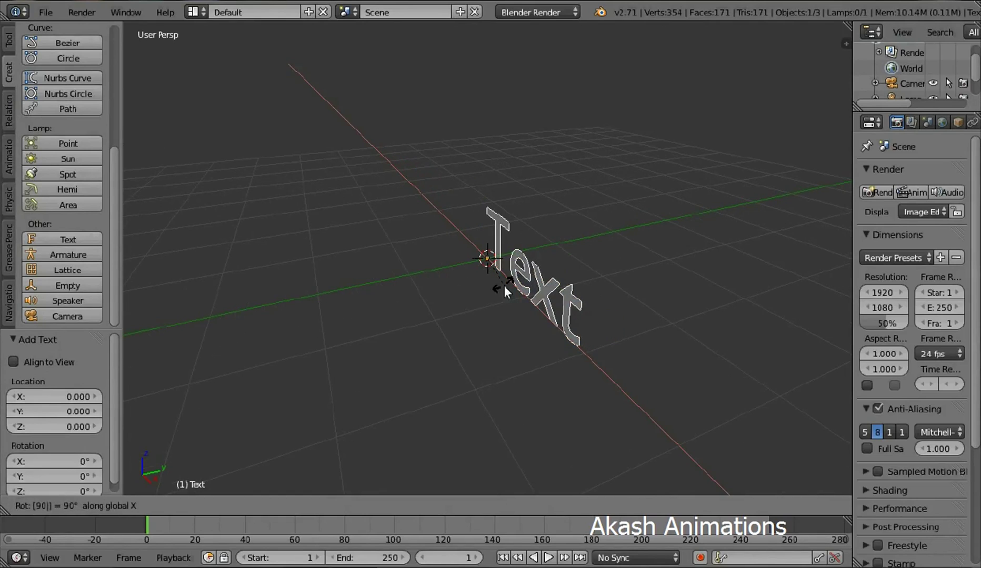
key("Return")
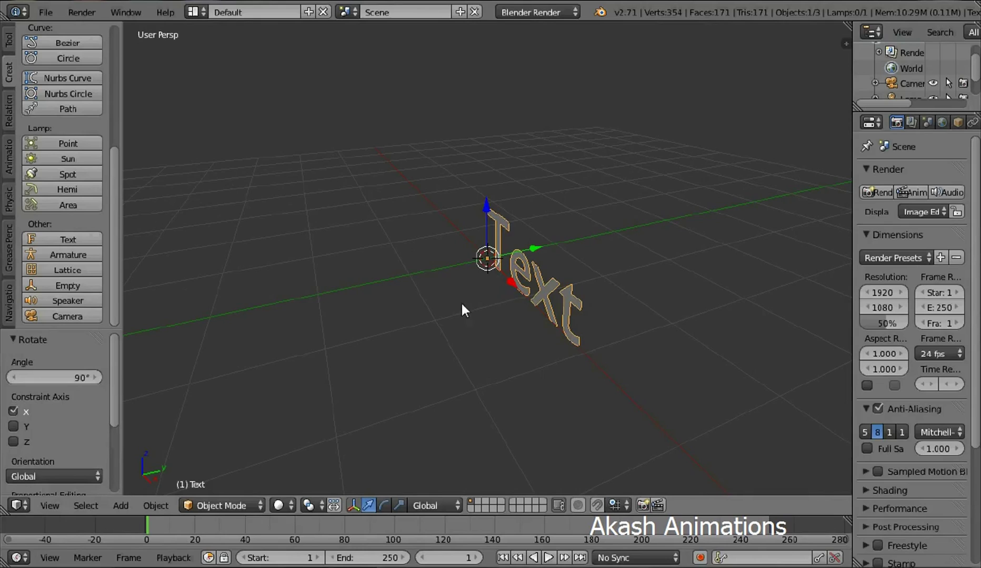
In Edit Mode replace the word 'Text' with 'Crack', then return to Object Mode.
left_click(255, 507)
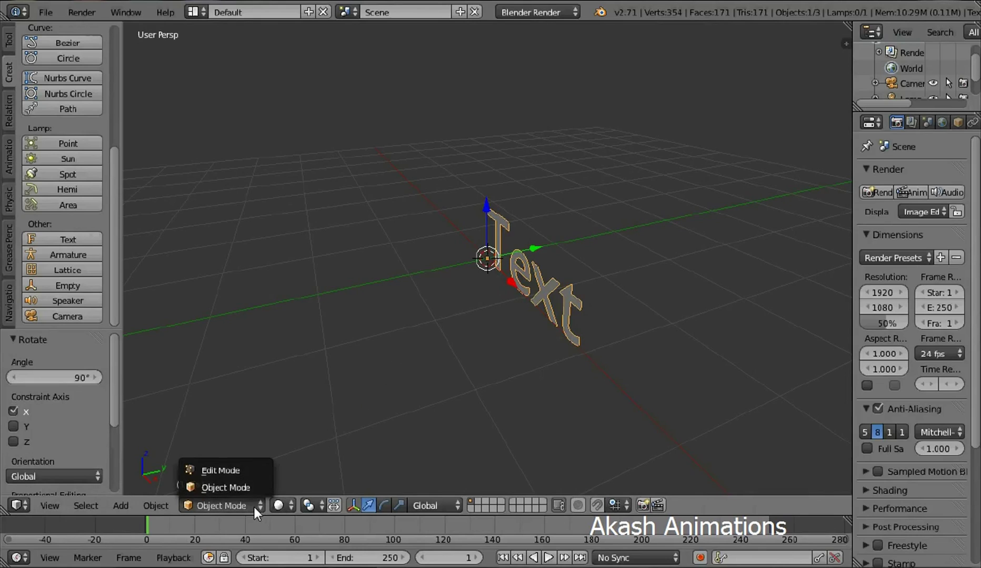
left_click(217, 470)
key("BackSpace")
key("BackSpace")
key("BackSpace")
key("BackSpace")
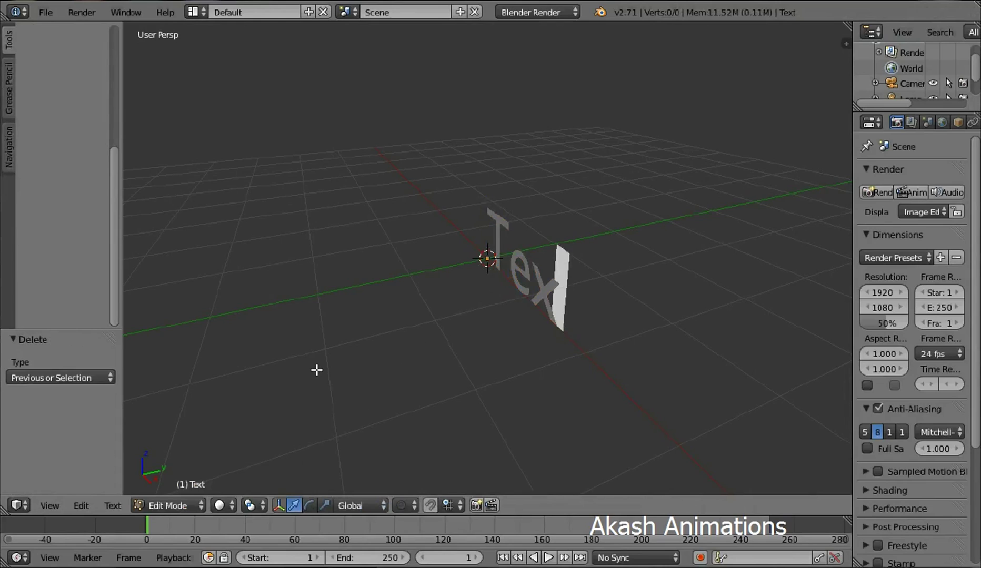
type("C")
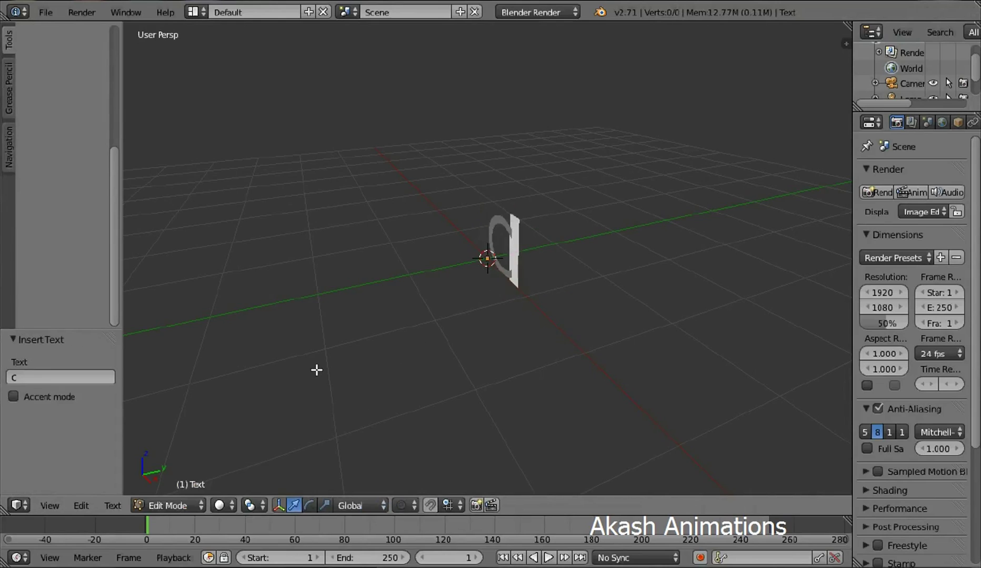
type("rack")
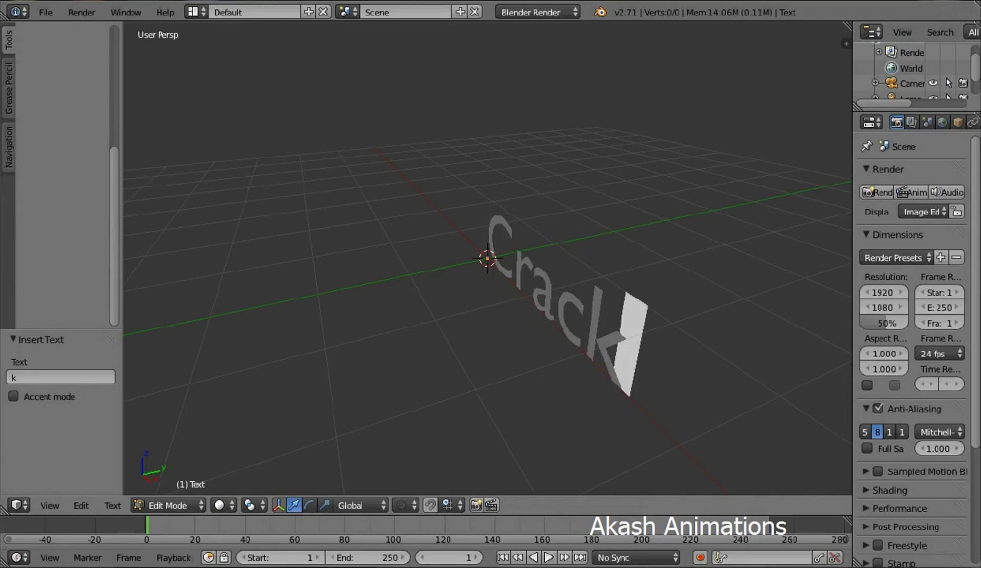
left_click(185, 506)
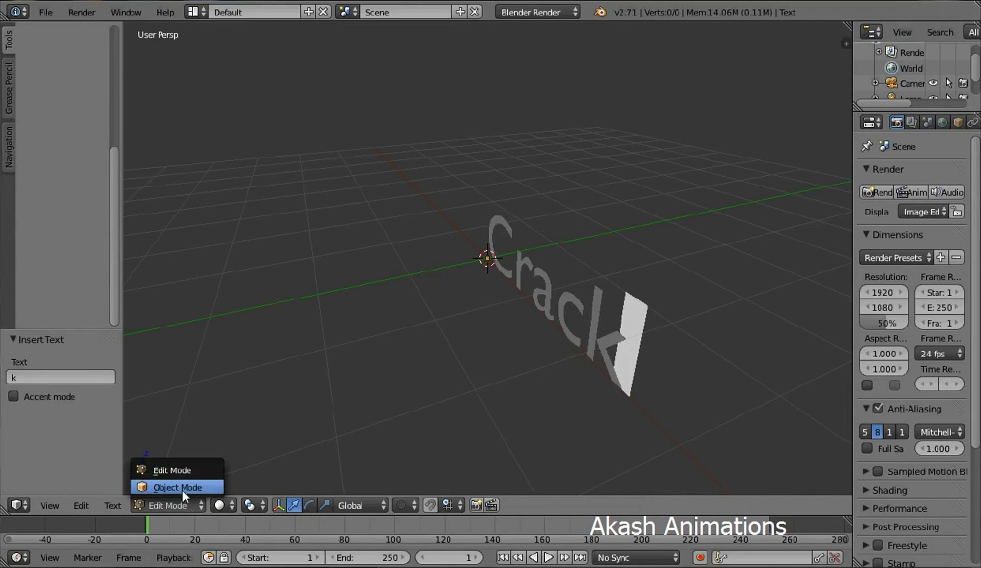
left_click(182, 490)
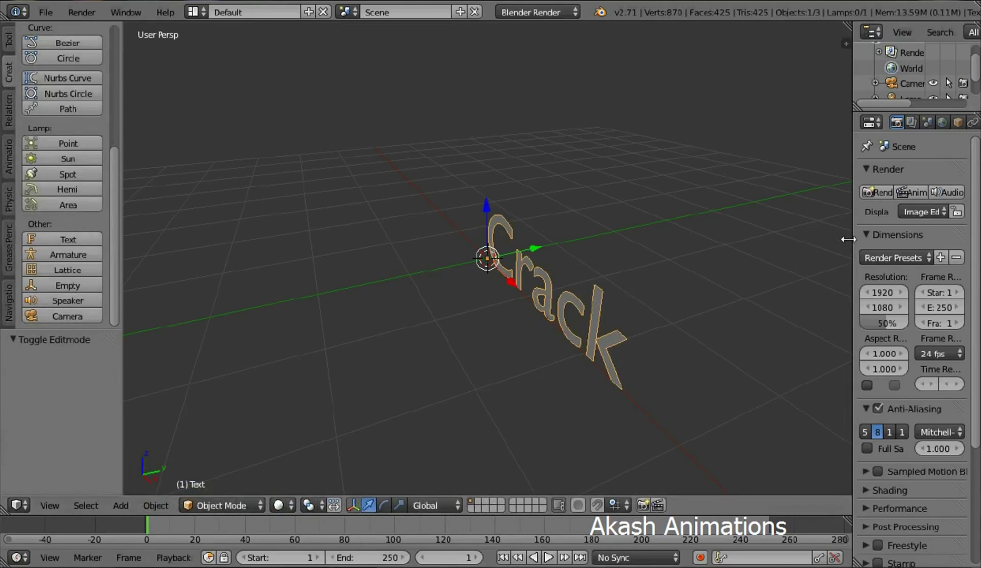
Widen the Properties editor and set the text's Extrude to 0.02.
left_click_drag(852, 242, 788, 243)
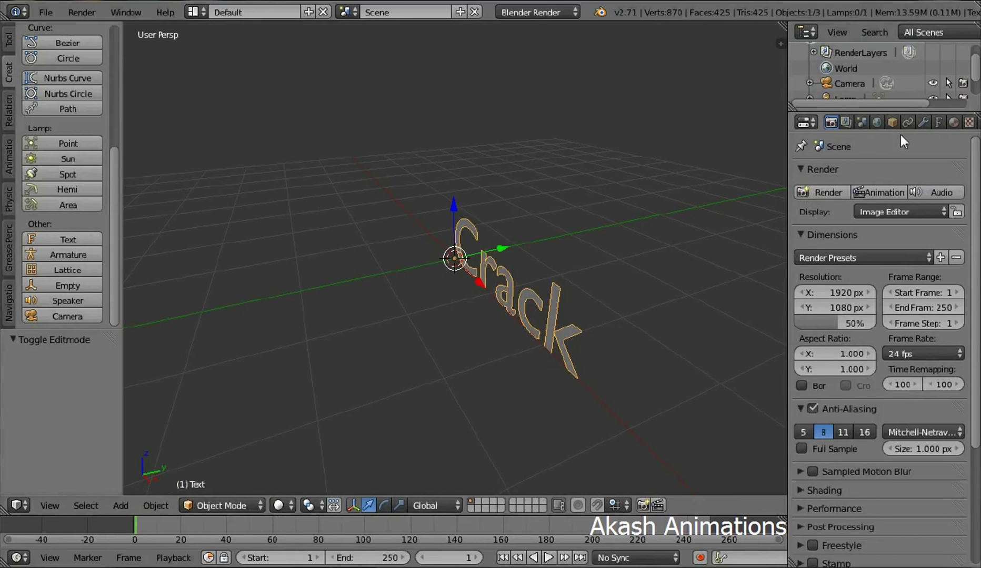
left_click(939, 123)
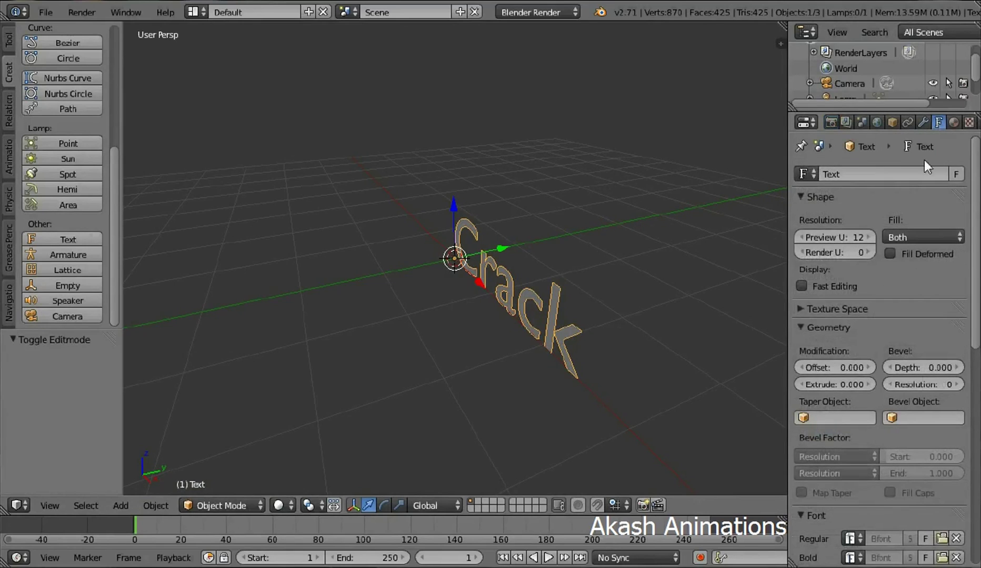
left_click(824, 384)
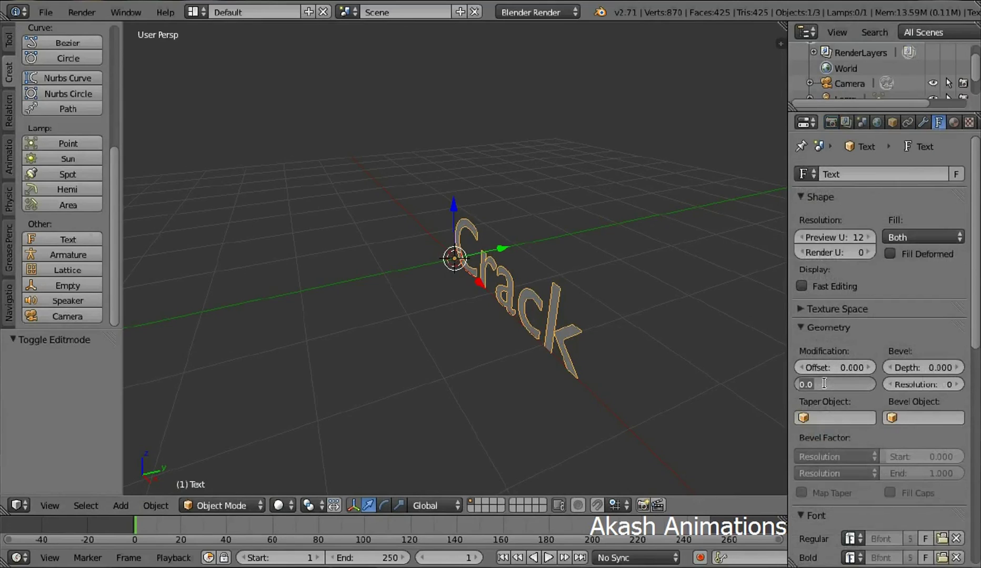
type("0")
key("BackSpace")
type("02")
key("Return")
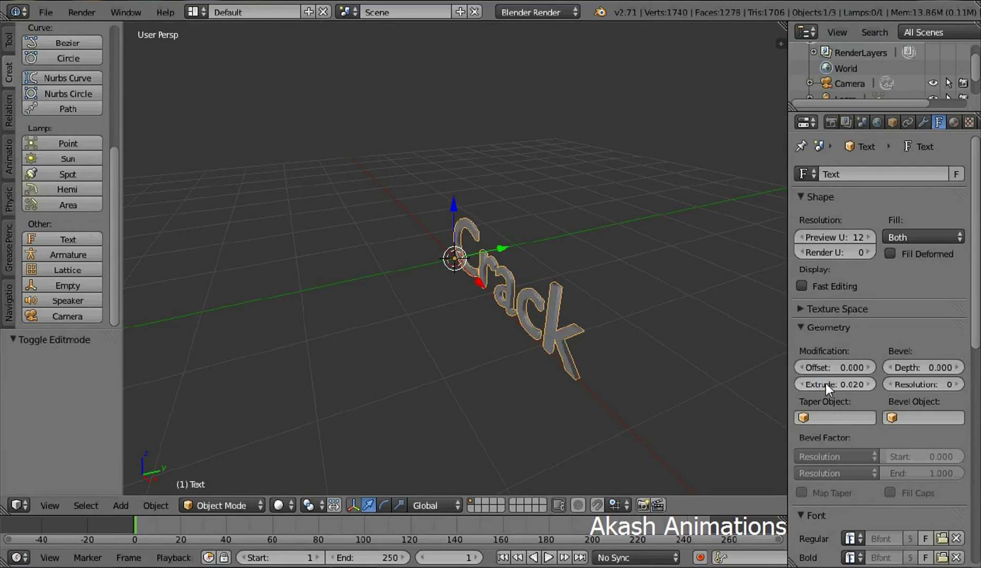
Set the text's Bevel Depth to 0.015 and Bevel Resolution to 3.
left_click(896, 369)
type("0.0")
type("0")
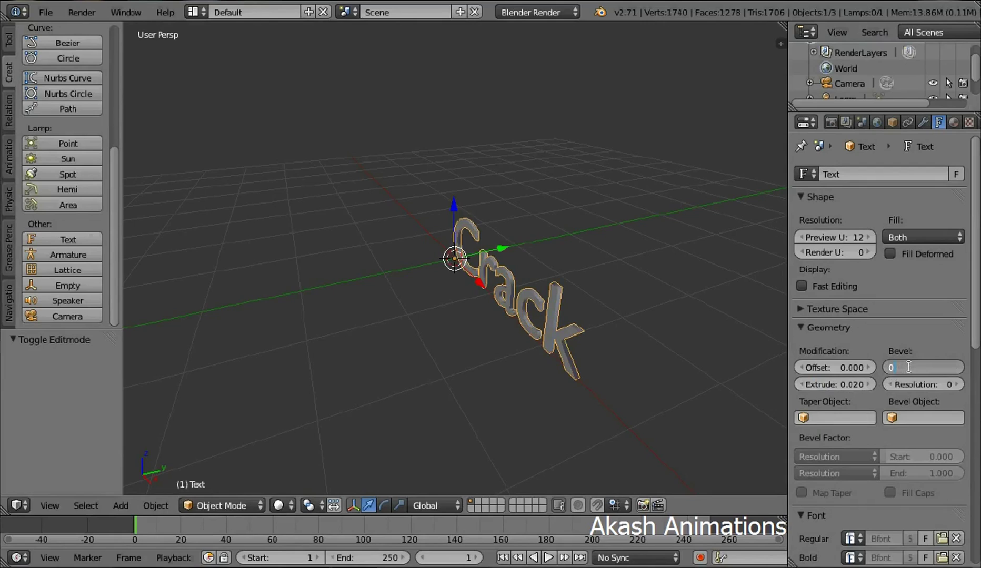
type(".015")
key("Return")
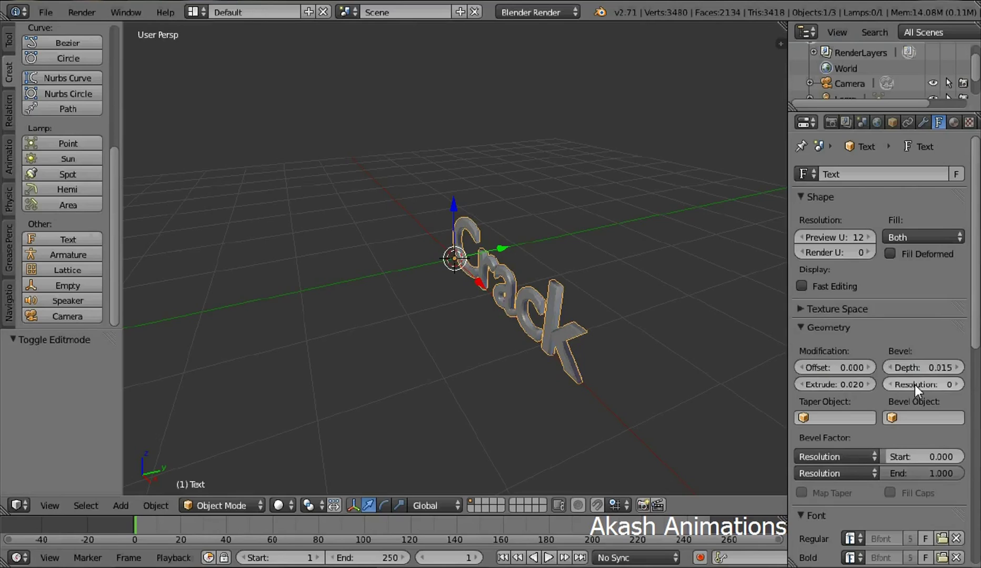
left_click(914, 385)
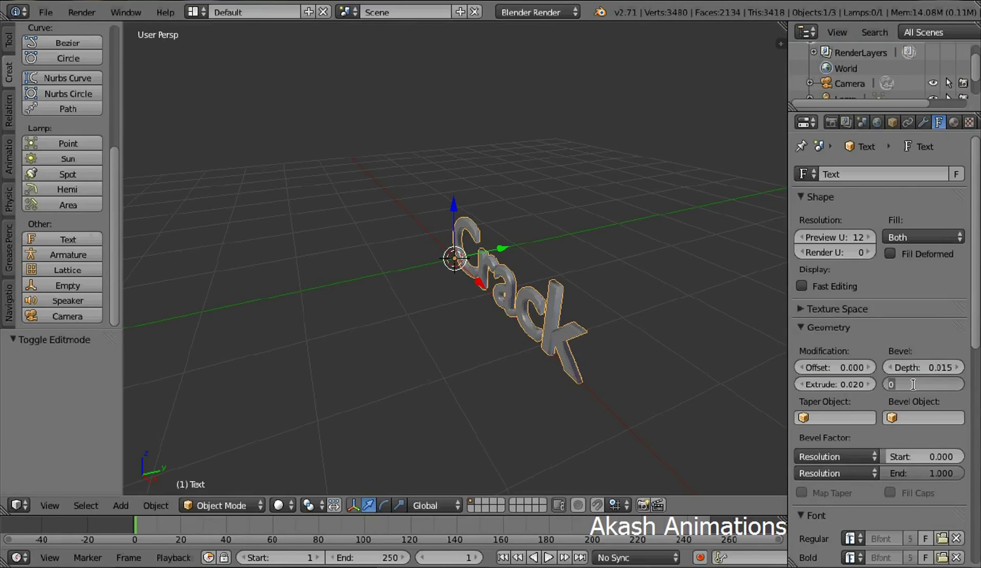
type("3")
key("Return")
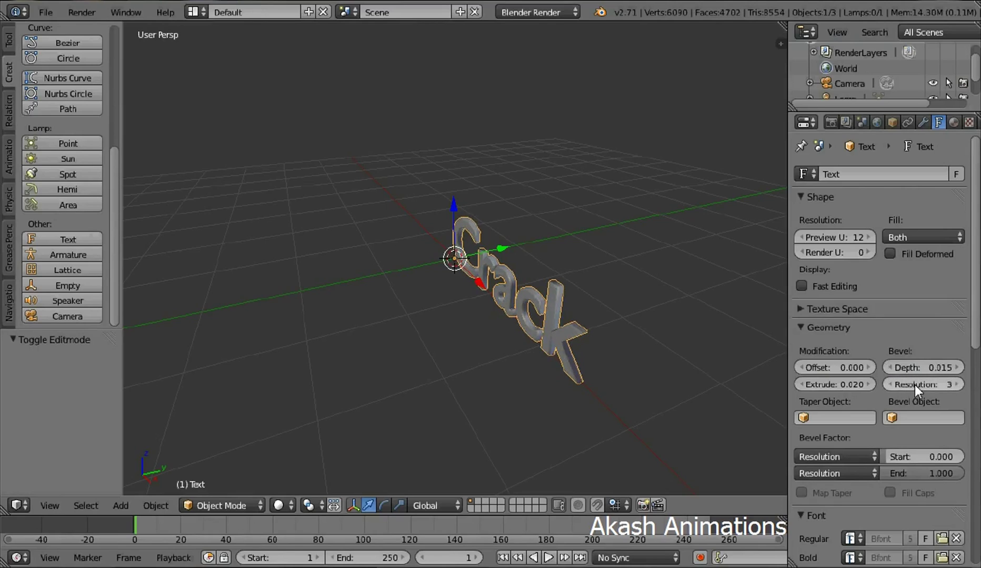
Add an Edge Split modifier to the Crack text.
left_click(922, 123)
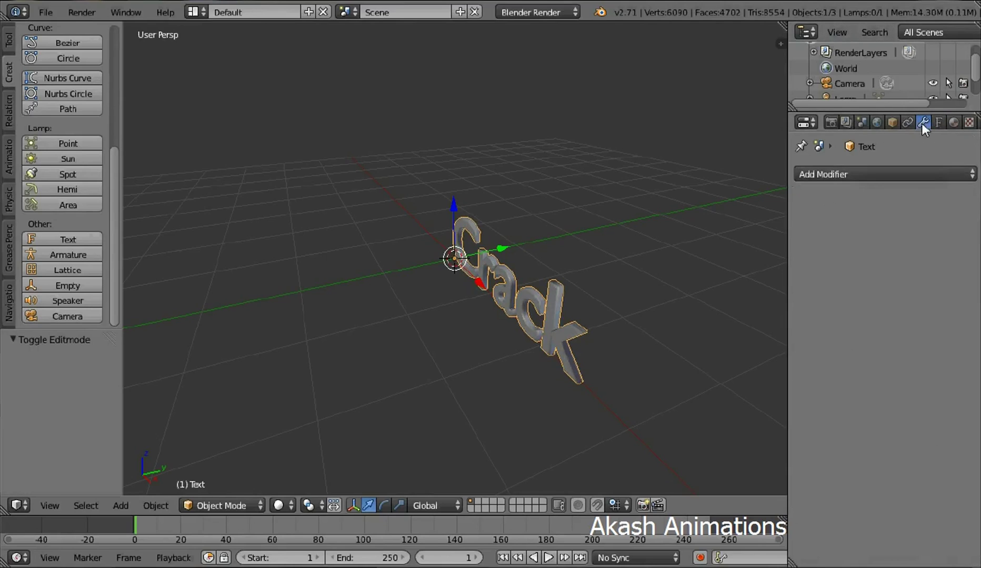
left_click(862, 175)
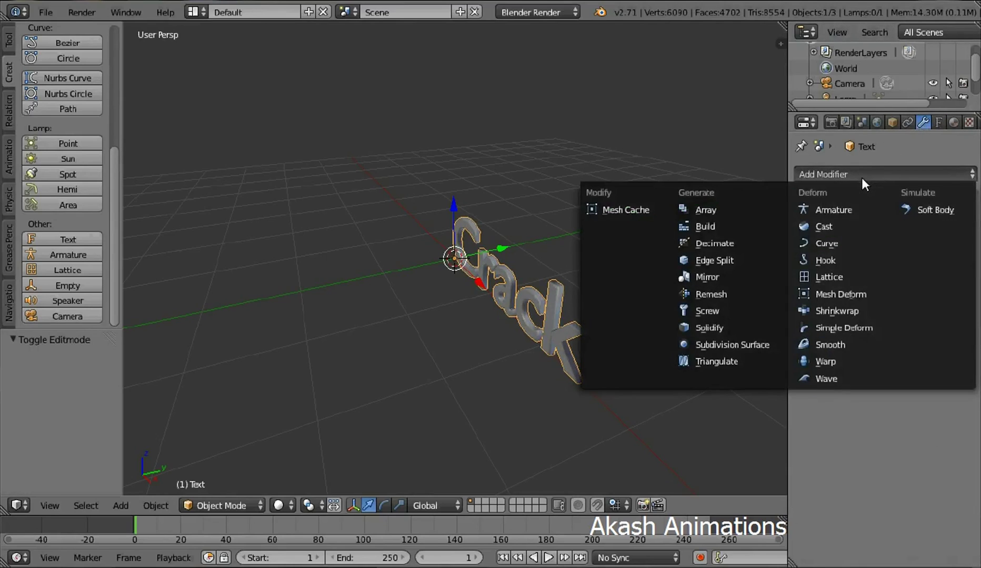
left_click(760, 260)
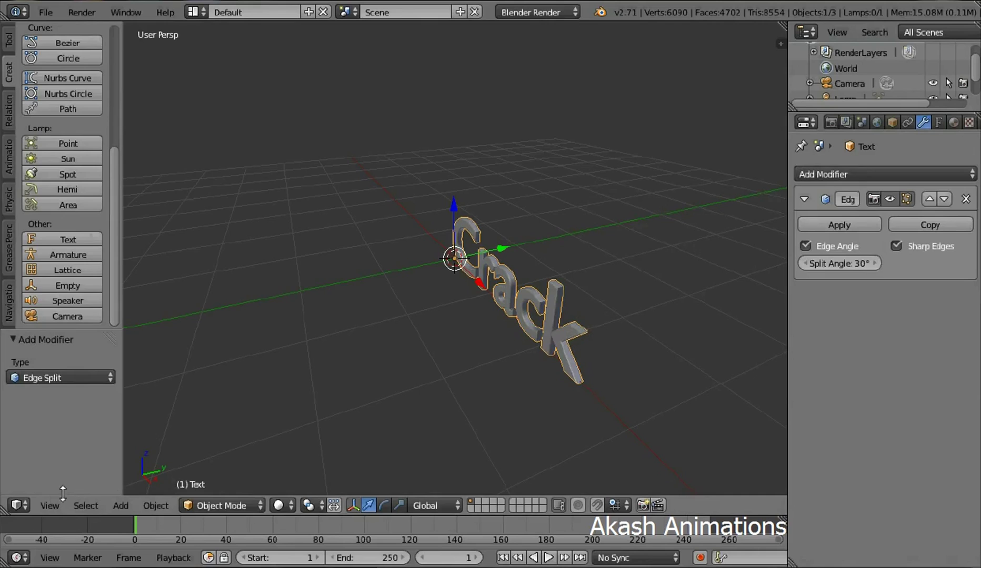
Switch the viewport to an orthographic front view.
left_click(50, 505)
left_click(55, 320)
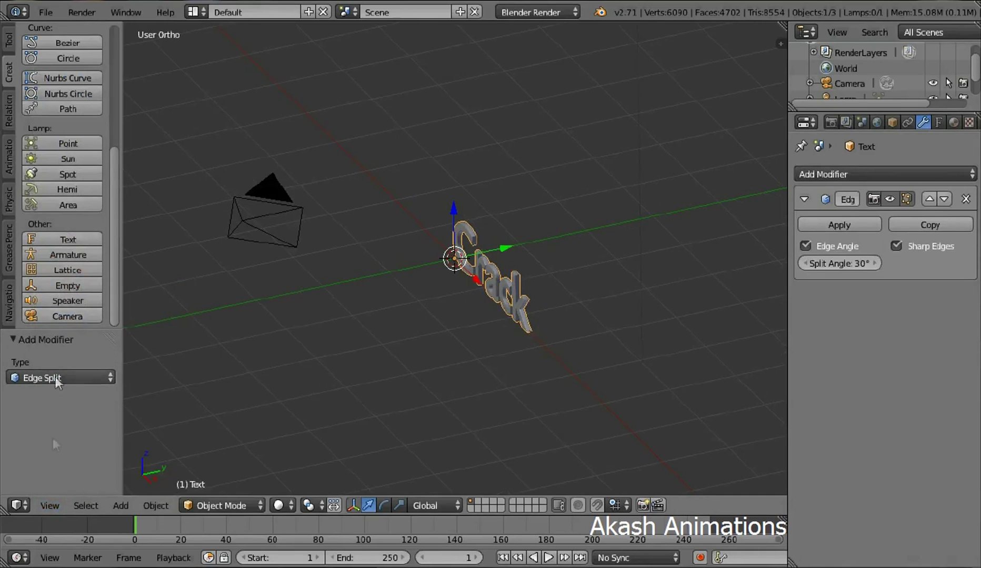
left_click(50, 505)
left_click(49, 406)
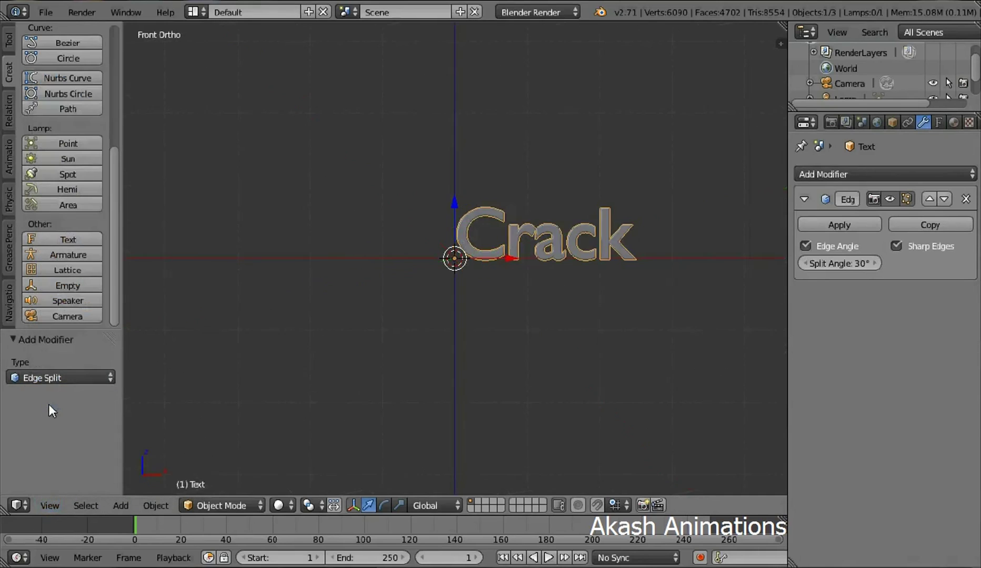
Add a plane and scale it up 100 times.
scroll(72, 128, "up", 5)
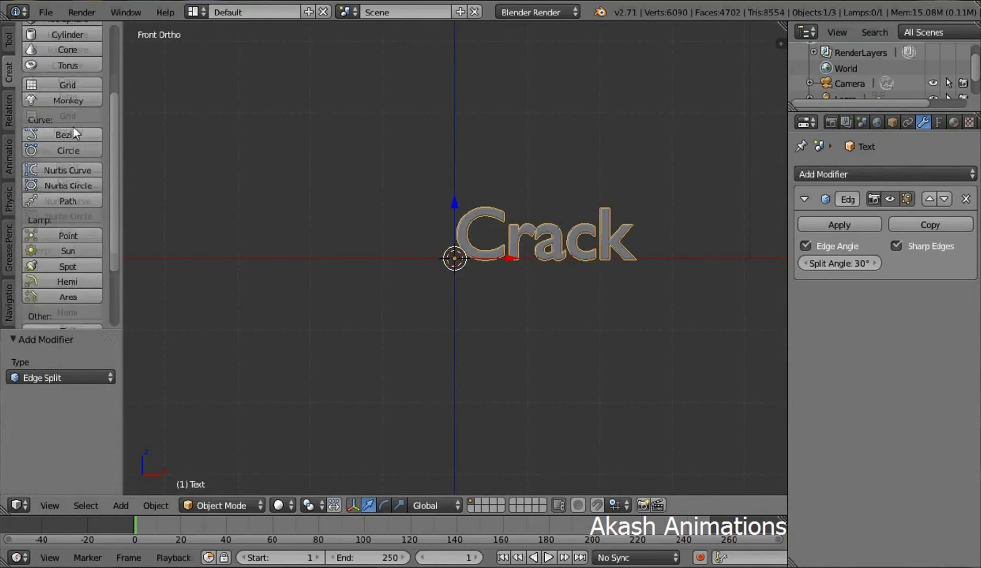
scroll(73, 127, "up", 4)
left_click(66, 70)
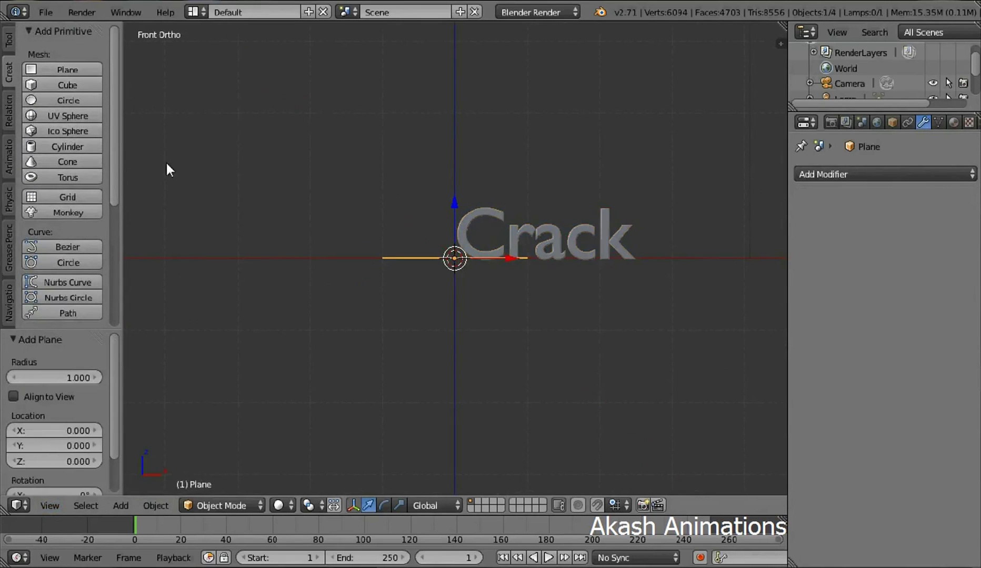
type("s")
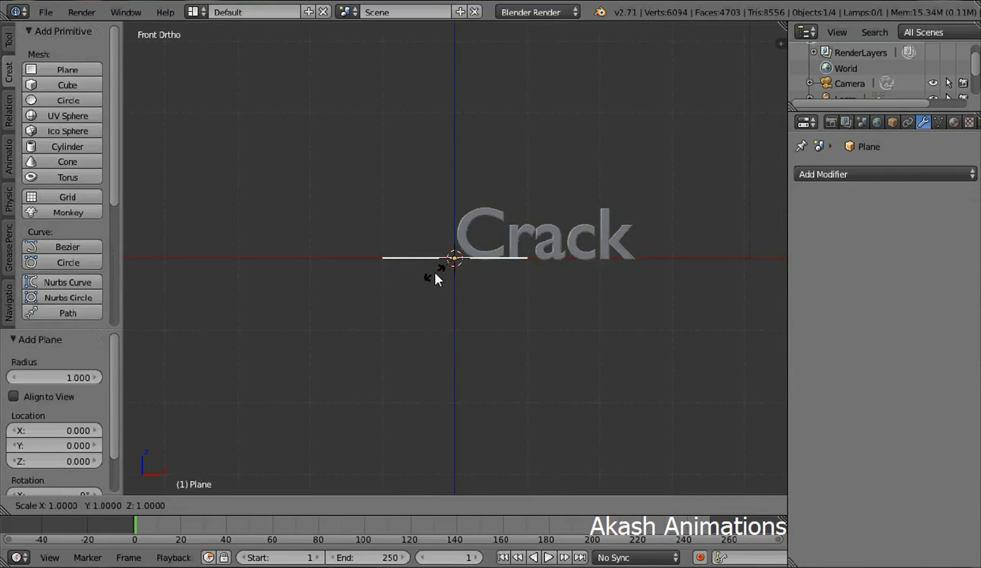
type("100")
key("Return")
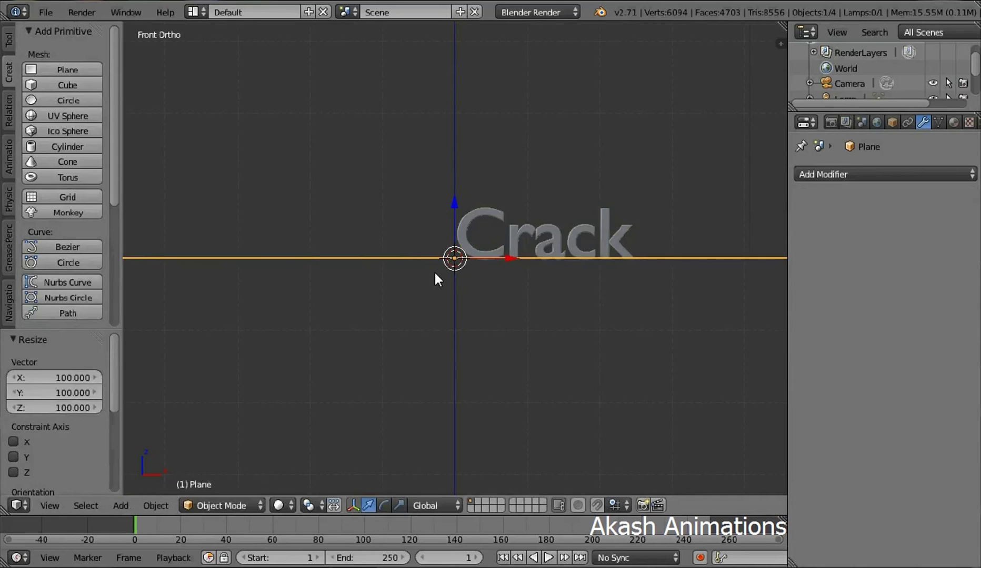
Lower the plane -0.031 along Z beneath the text and orbit the view.
scroll(435, 271, "up", 4)
key("g")
key("z")
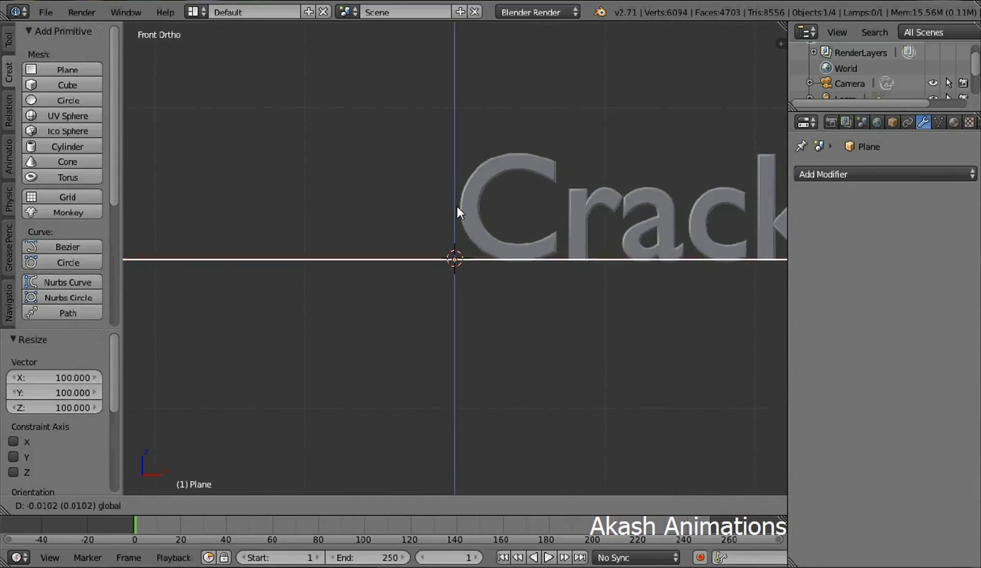
left_click(456, 205)
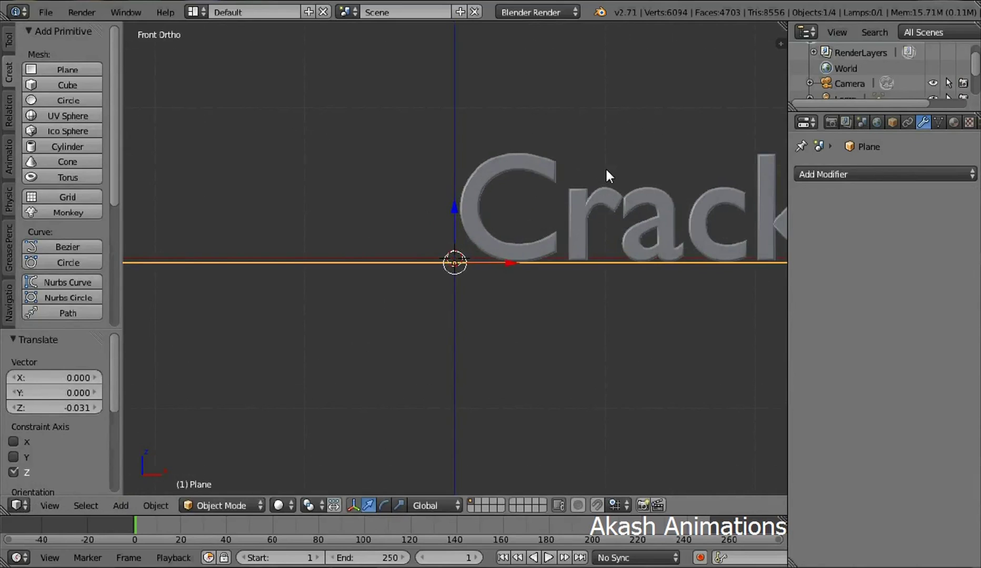
middle_click_drag(606, 171, 566, 186)
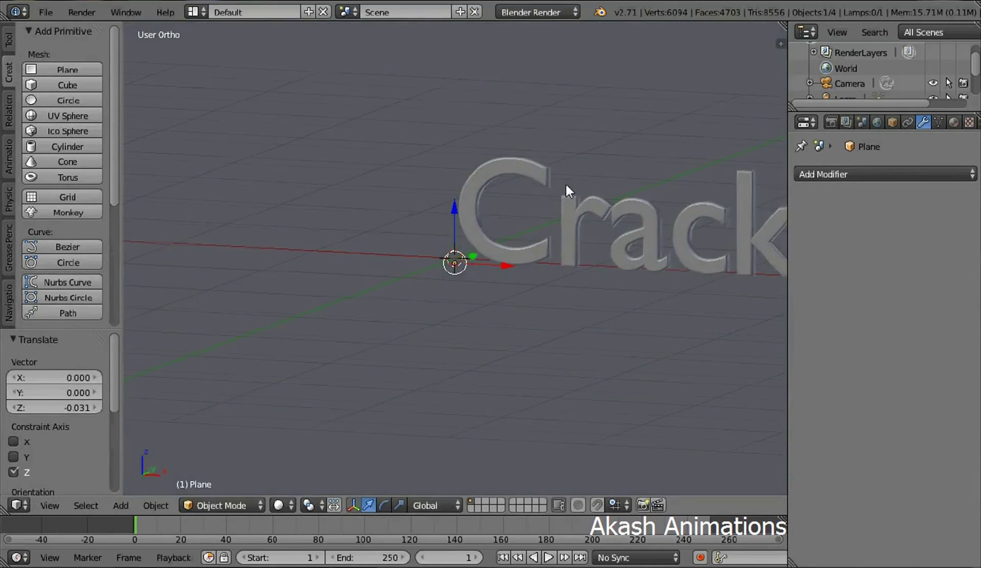
Give the Crack text a new material, switch to Cycles and enable Use Nodes.
right_click(498, 165)
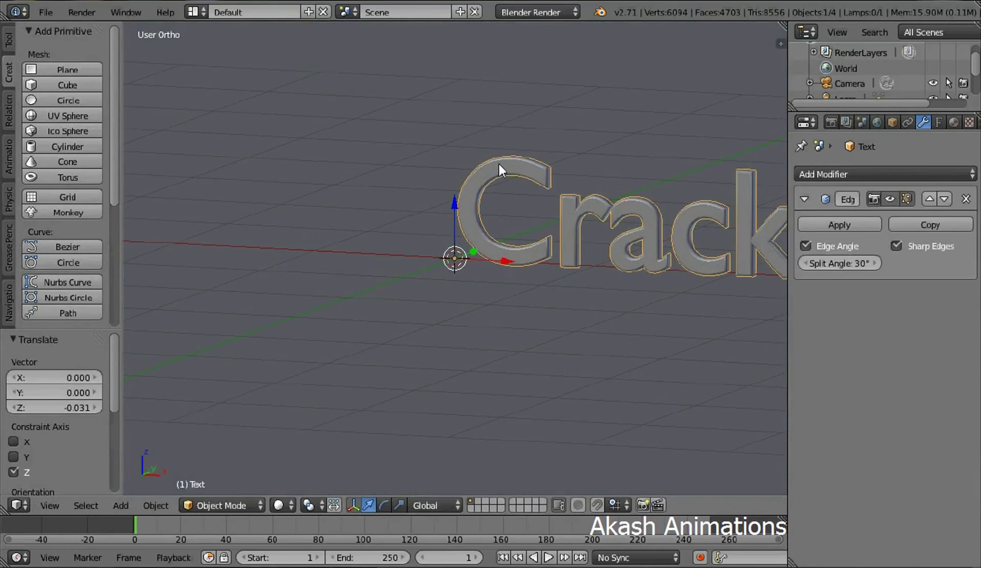
left_click(953, 121)
left_click(871, 227)
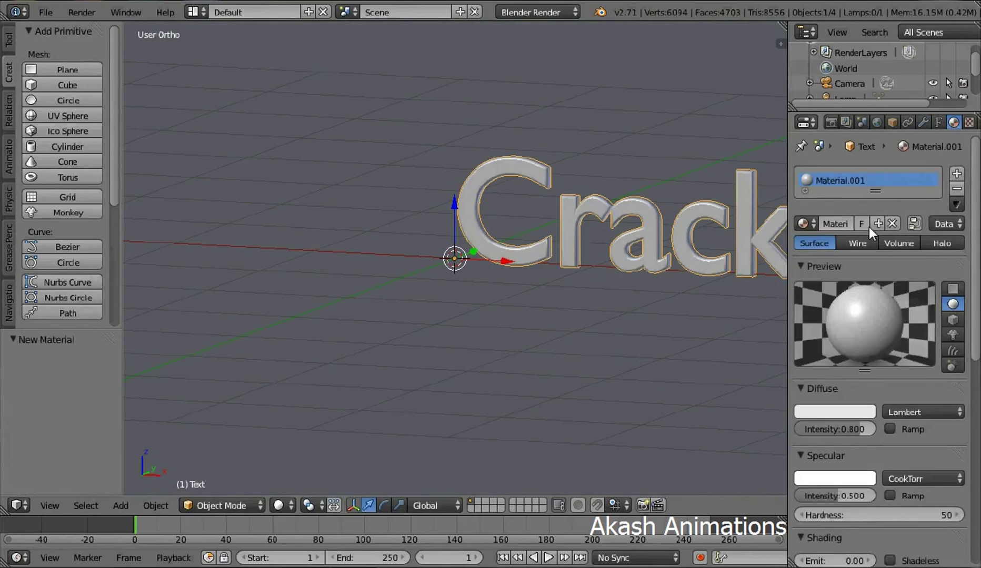
left_click(548, 14)
left_click(546, 62)
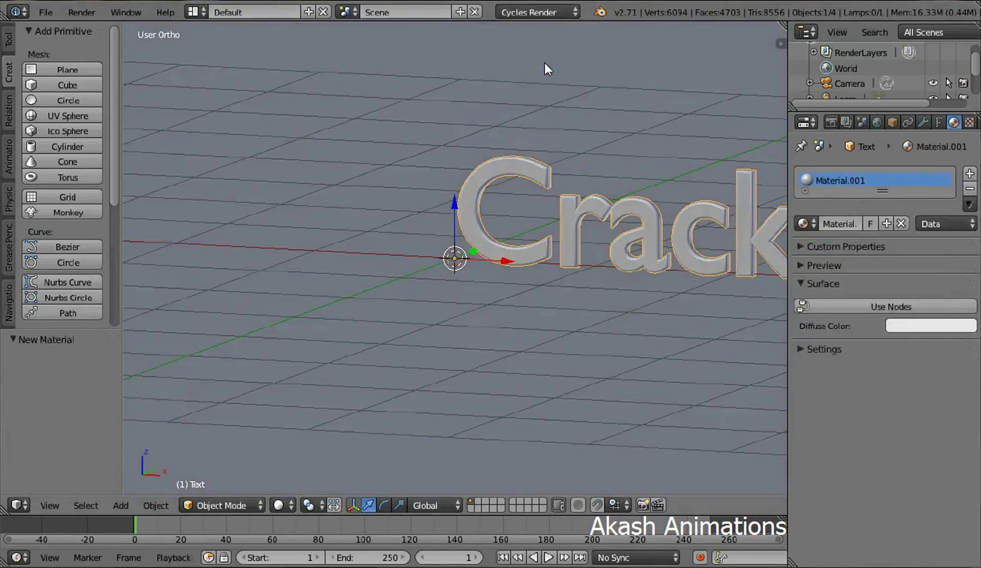
left_click(808, 306)
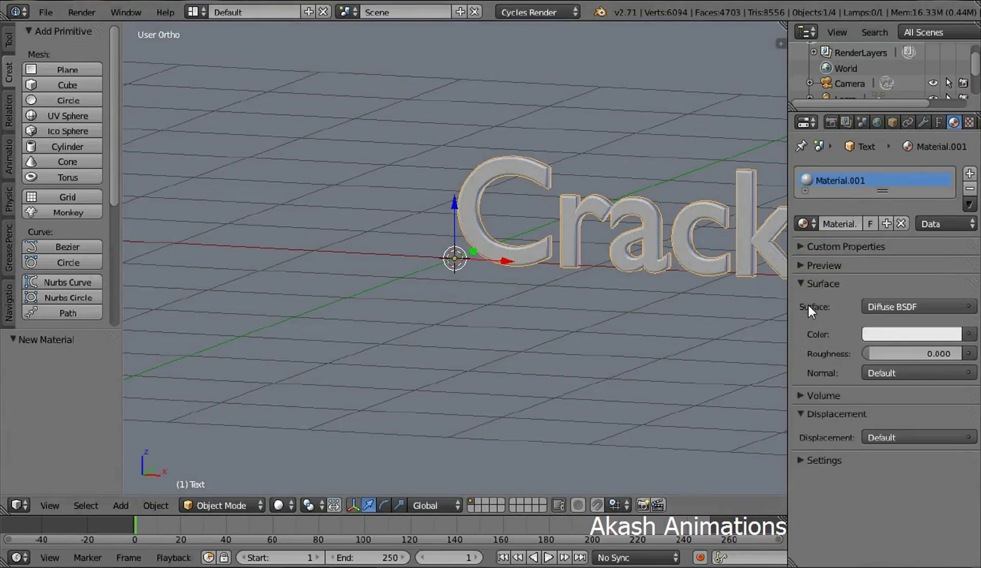
Set the material surface to a Mix Shader of two Diffuse BSDFs.
left_click(875, 306)
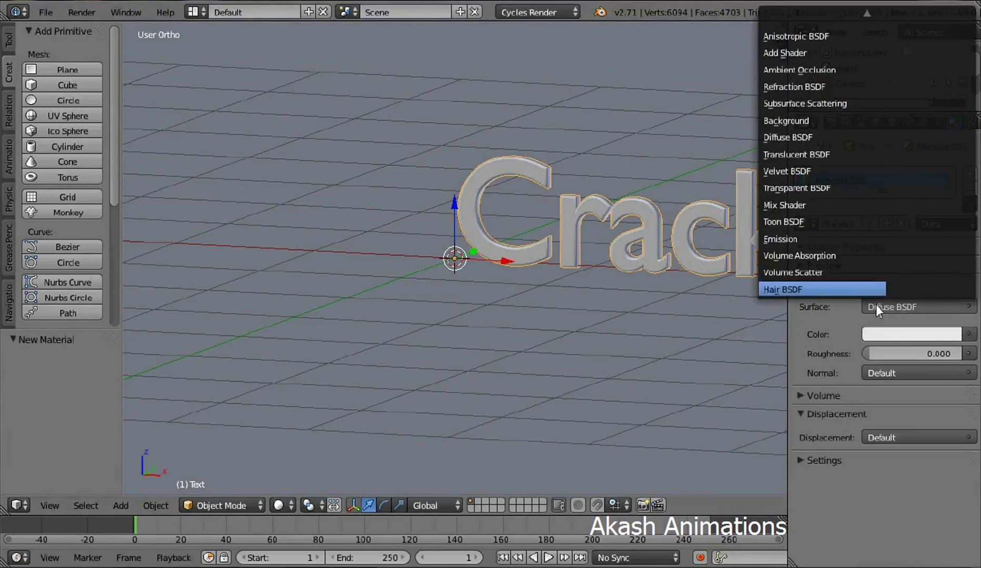
left_click(832, 199)
left_click(882, 352)
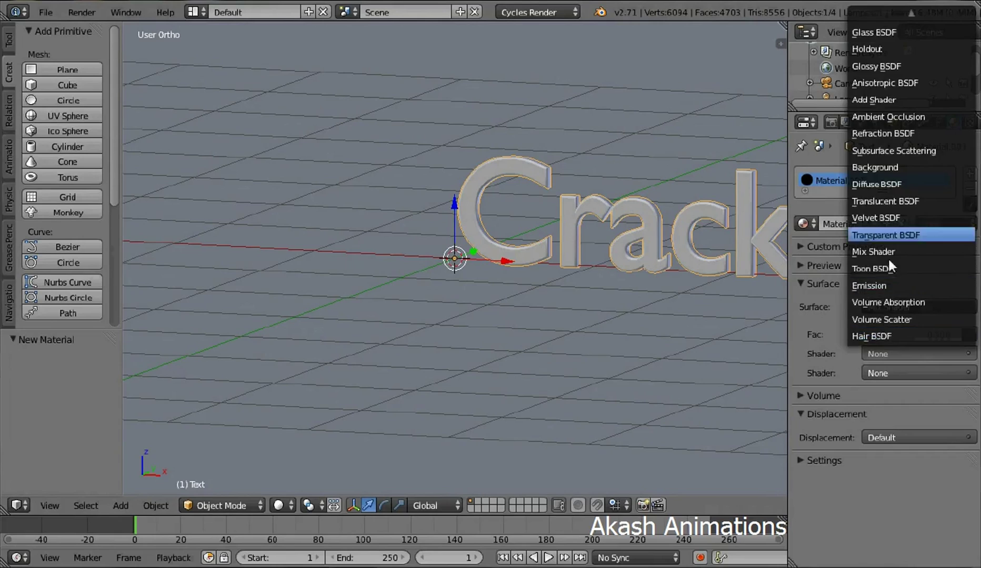
left_click(917, 186)
left_click(893, 433)
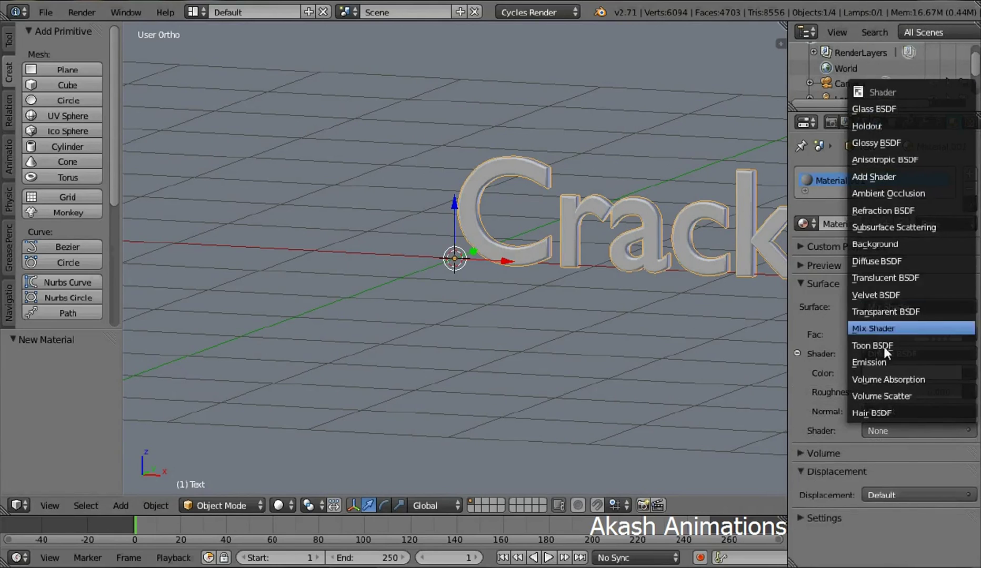
left_click(908, 262)
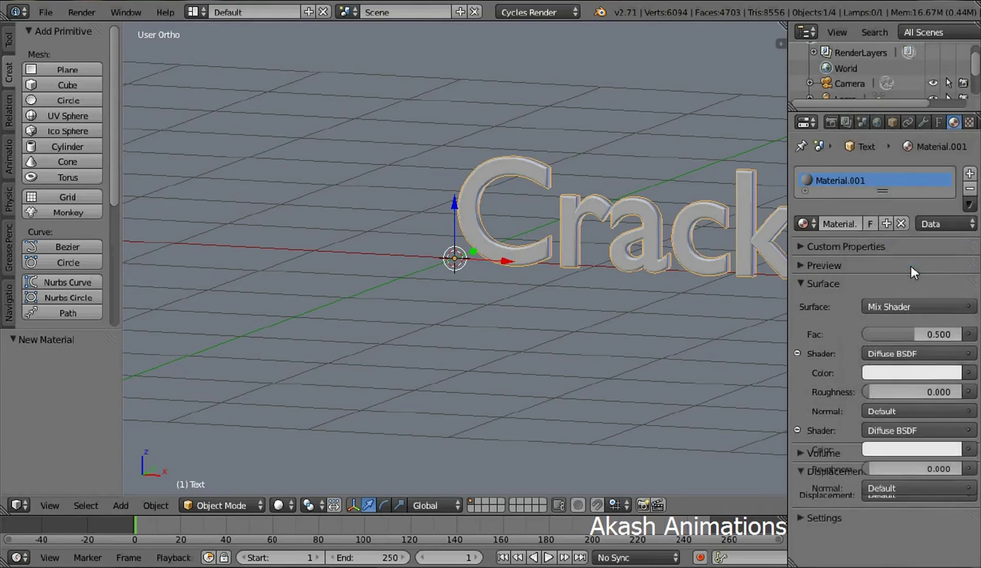
Darken the colours of both Diffuse BSDF shaders.
left_click(898, 372)
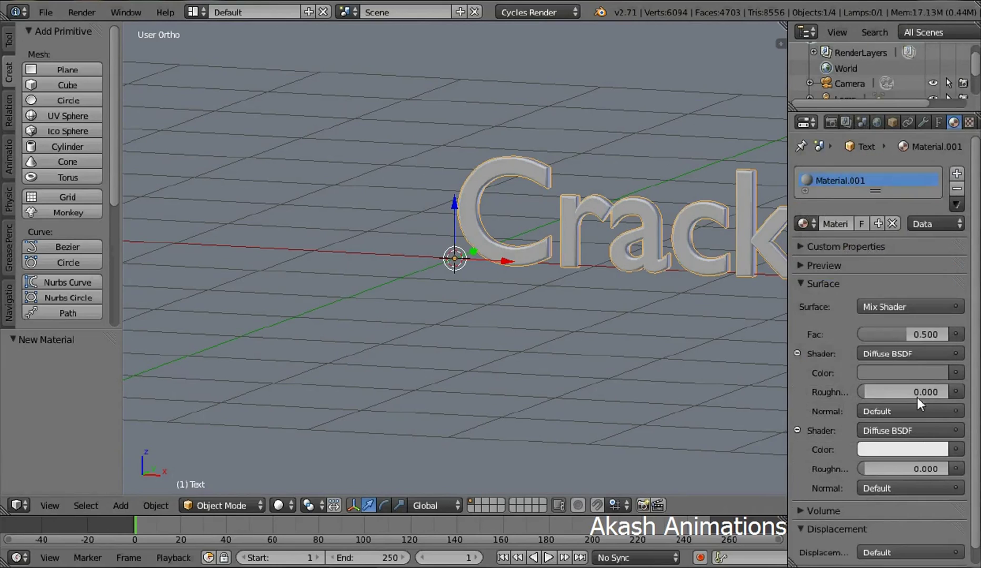
left_click(917, 451)
left_click_drag(934, 324, 935, 334)
scroll(869, 429, "down", 1)
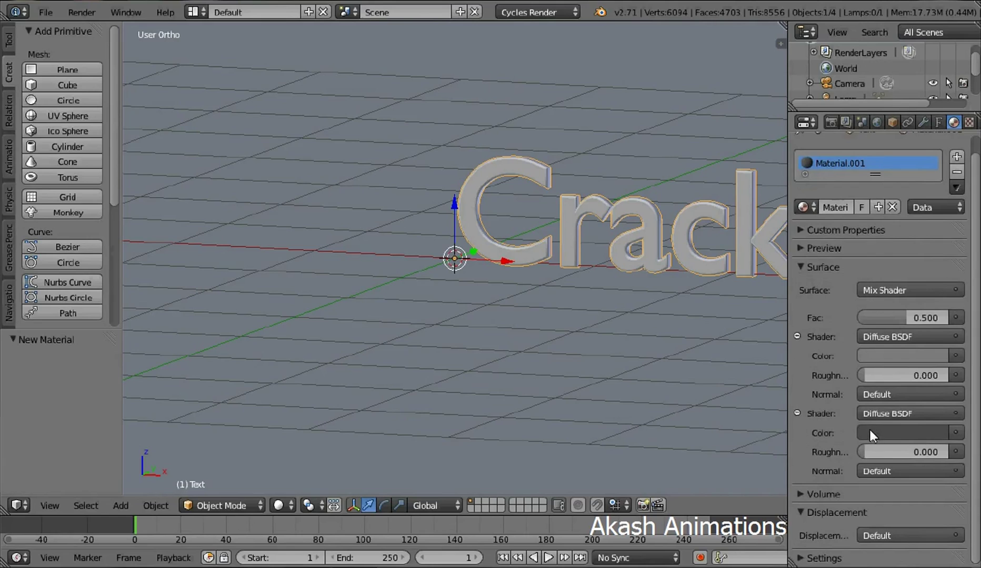
Plug a Magic Texture into displacement with depth 0 and scale 2.
left_click(912, 534)
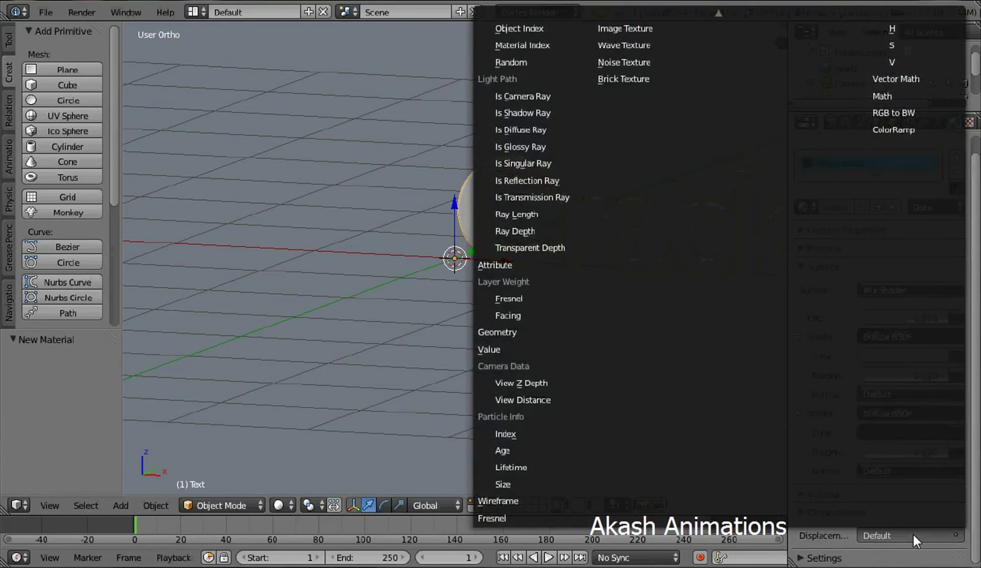
mouse_move(636, 7)
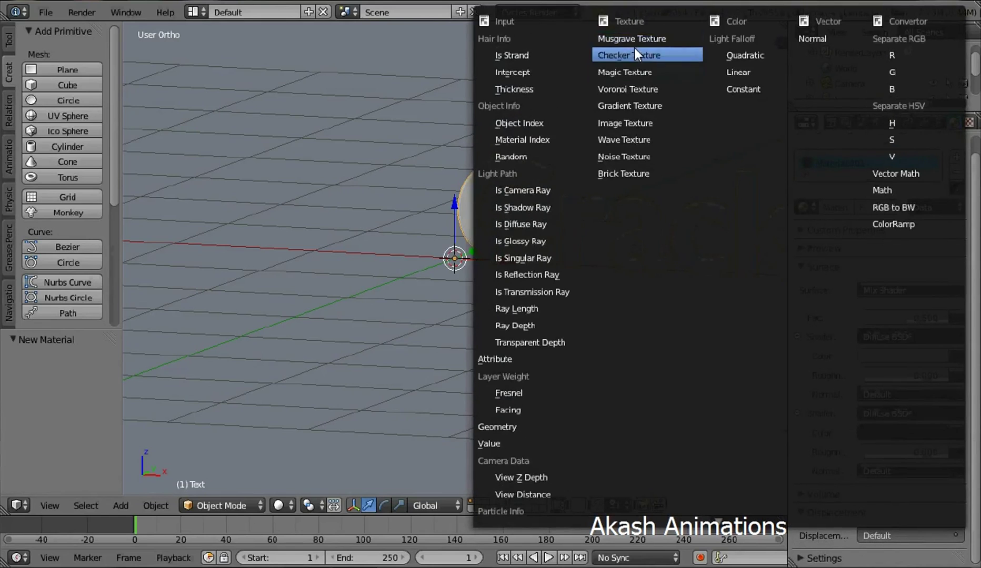
left_click(628, 72)
scroll(859, 344, "down", 2)
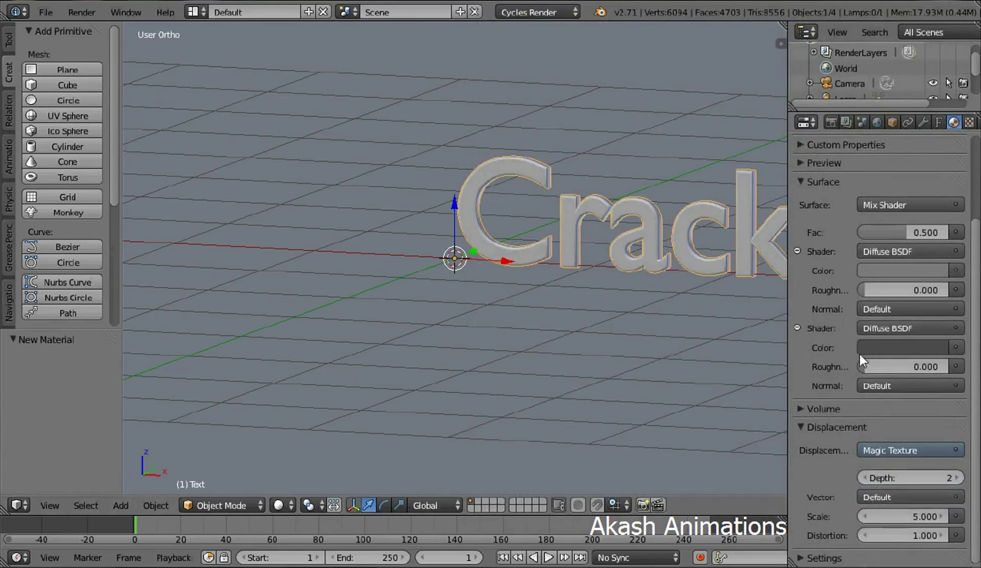
left_click(911, 480)
type("0")
key("Return")
left_click(896, 517)
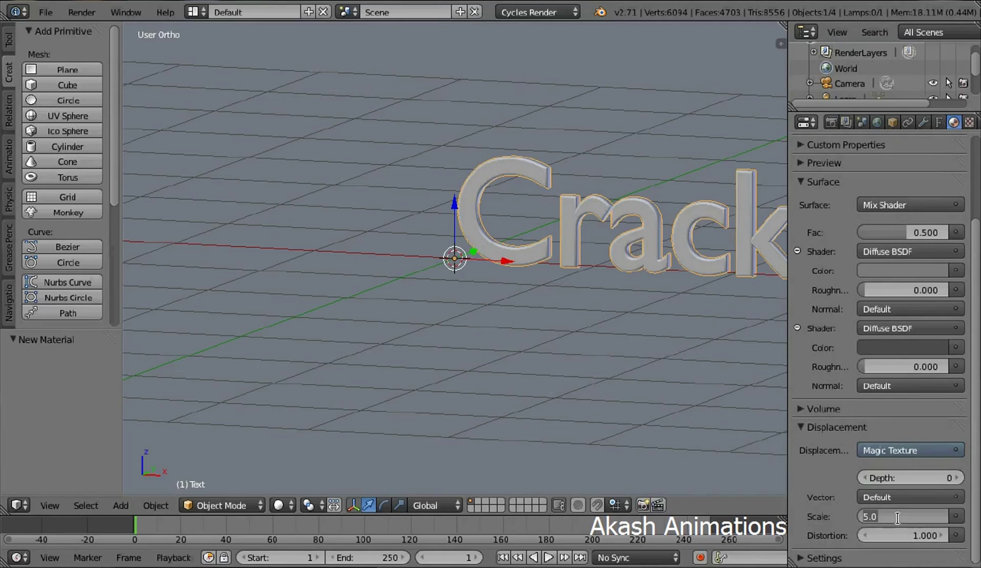
type("2")
key("Return")
Drive the Magic Texture distortion with a Voronoi texture, Cells output, scale 10.
left_click(954, 535)
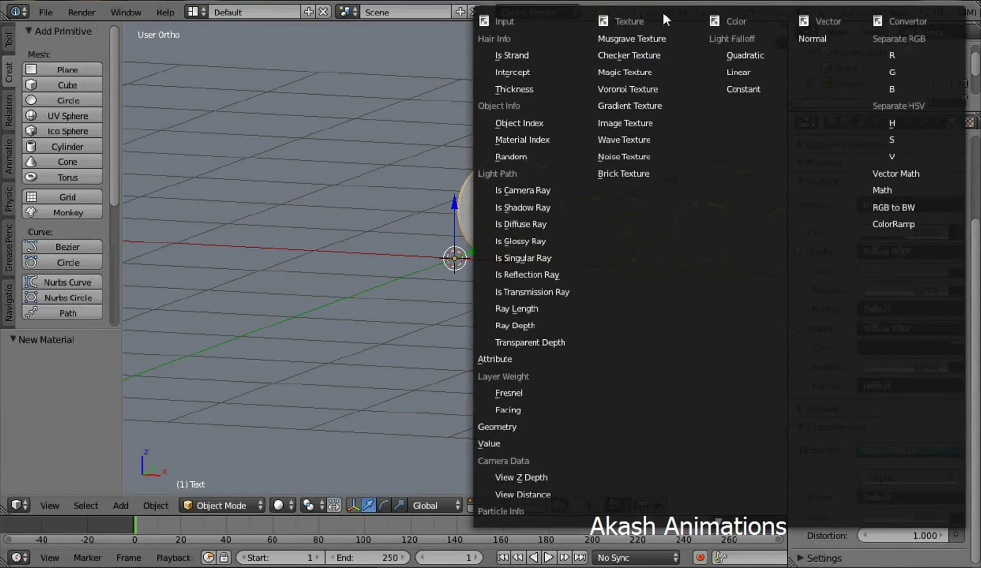
left_click(639, 88)
scroll(865, 441, "down", 3)
left_click(874, 497)
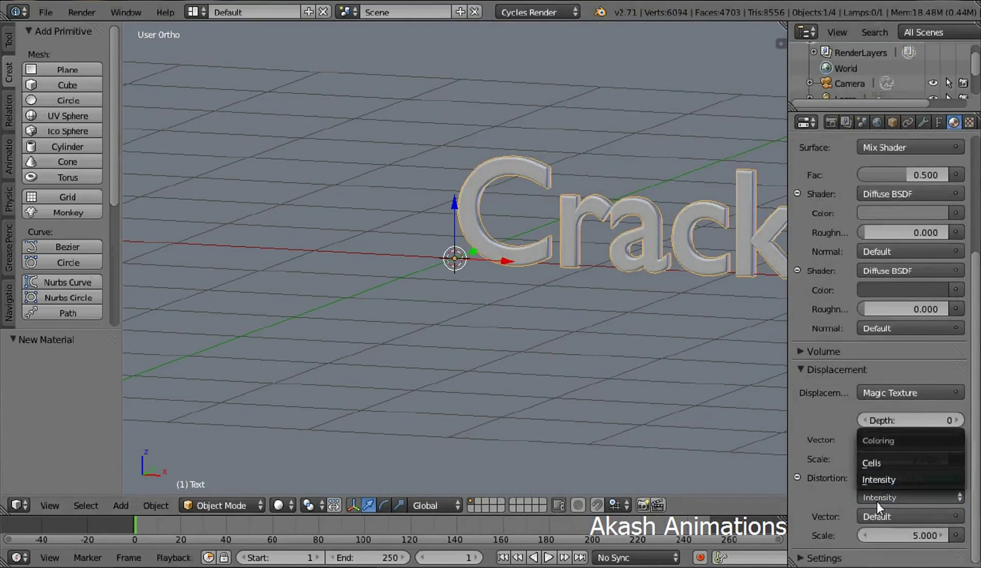
left_click(883, 462)
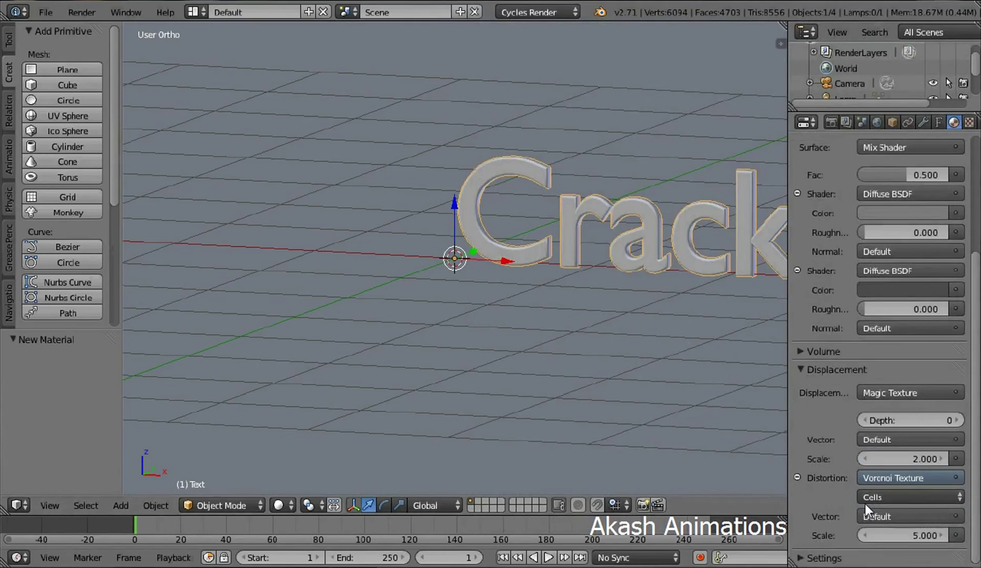
left_click(901, 536)
type("10")
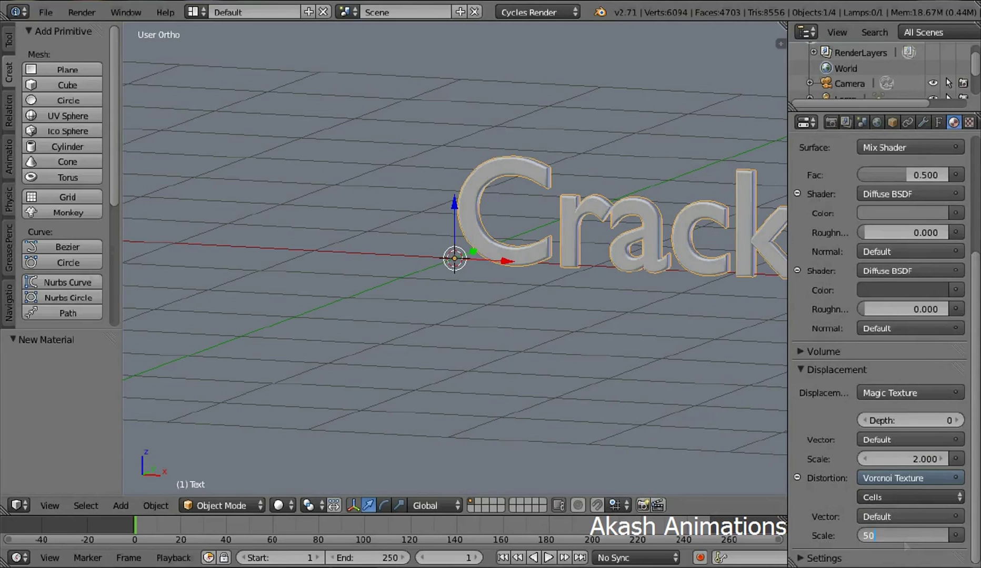
key("Return")
scroll(884, 392, "up", 5)
scroll(884, 393, "up", 2)
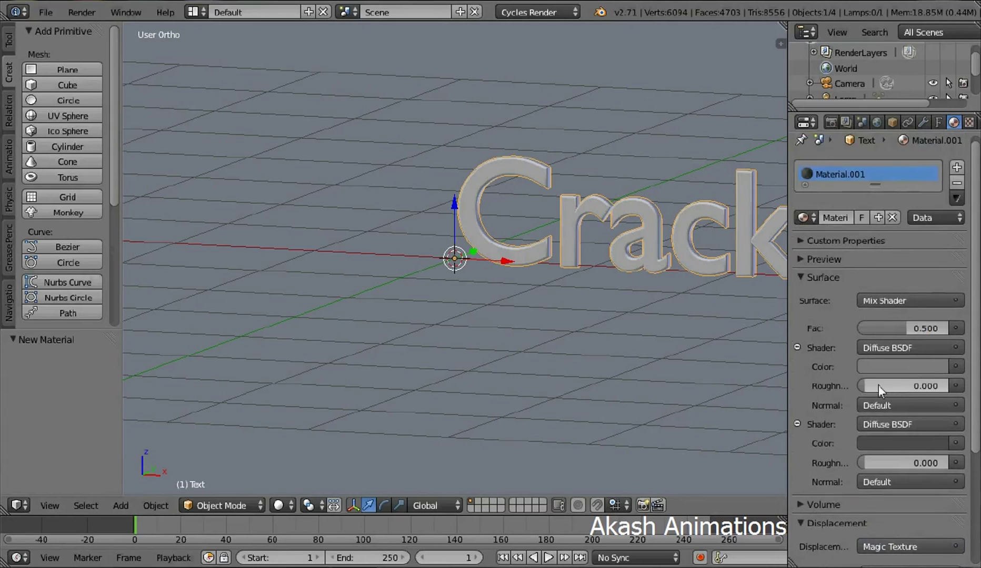
scroll(646, 278, "down", 2)
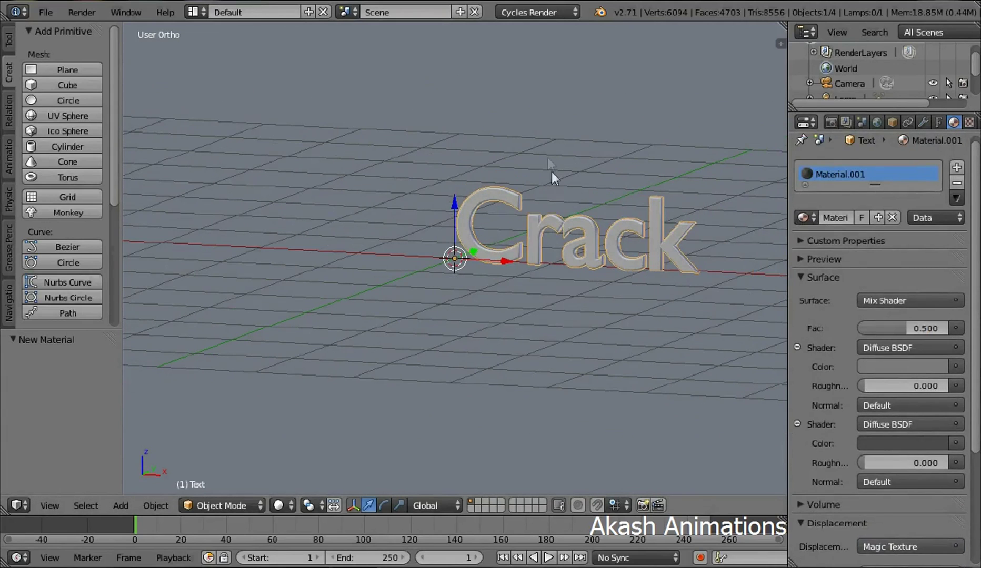
Give the floor plane a new Mix Shader material of Diffuse and Glossy BSDFs.
right_click(539, 132)
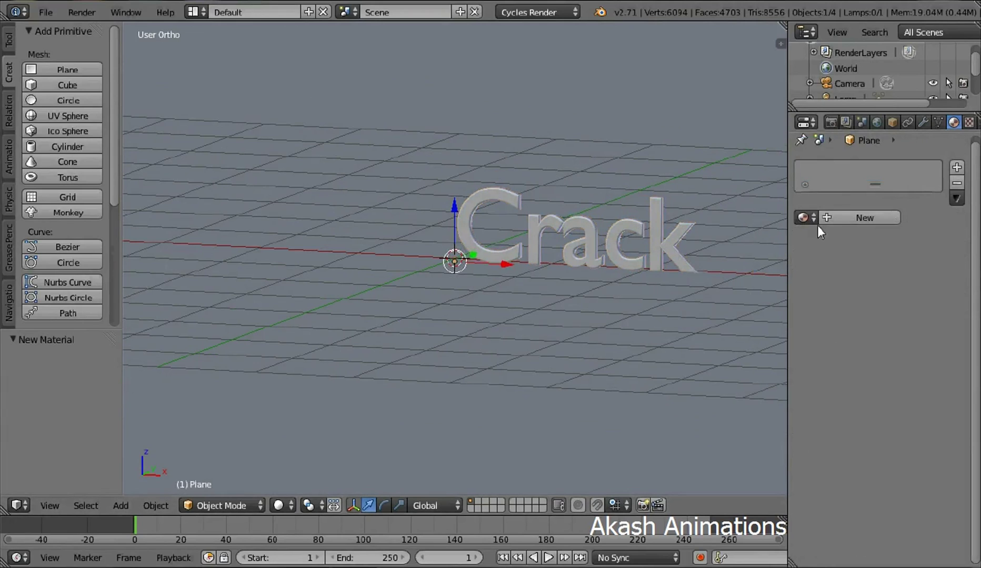
left_click(864, 217)
left_click(862, 301)
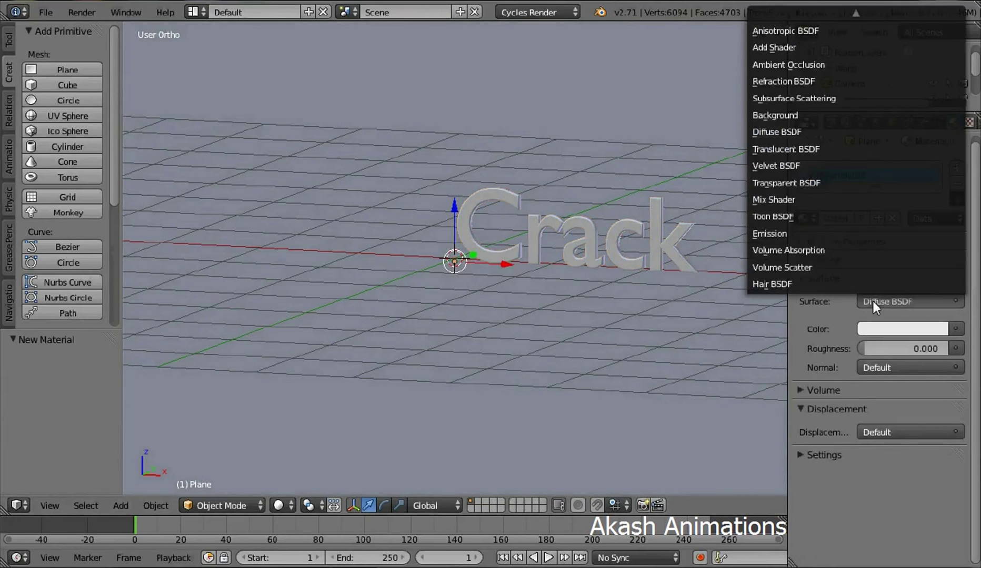
left_click(784, 202)
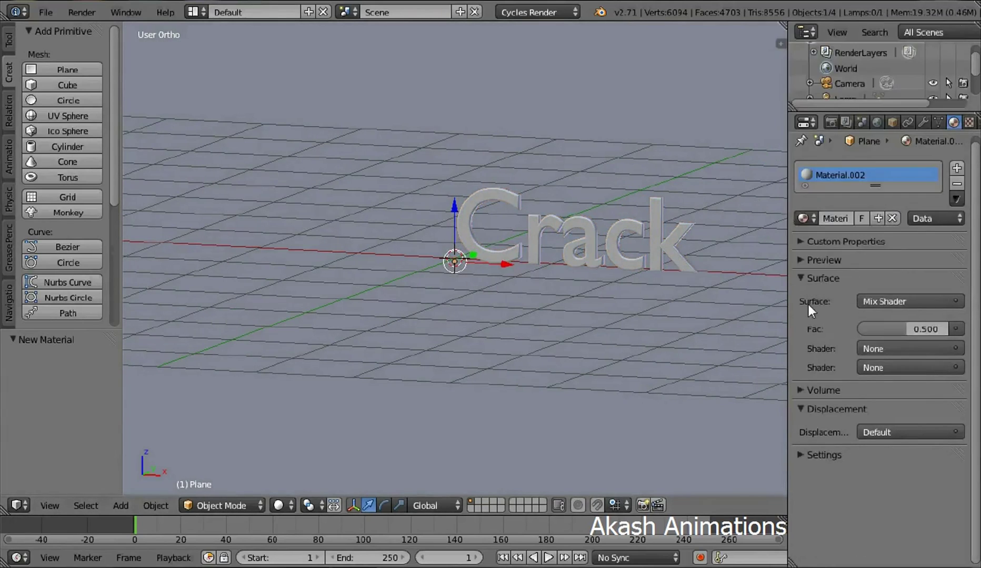
left_click(867, 348)
left_click(872, 177)
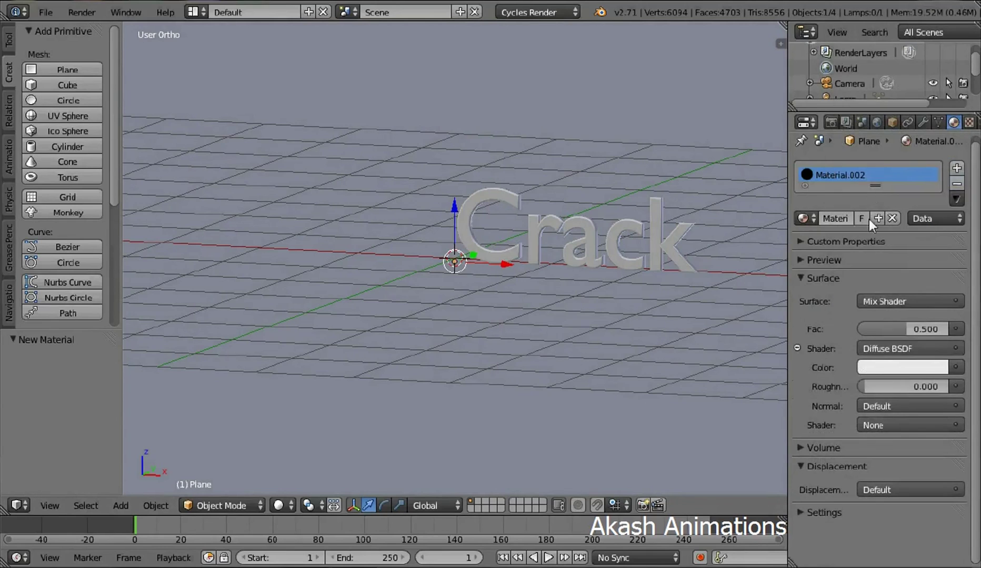
left_click(873, 426)
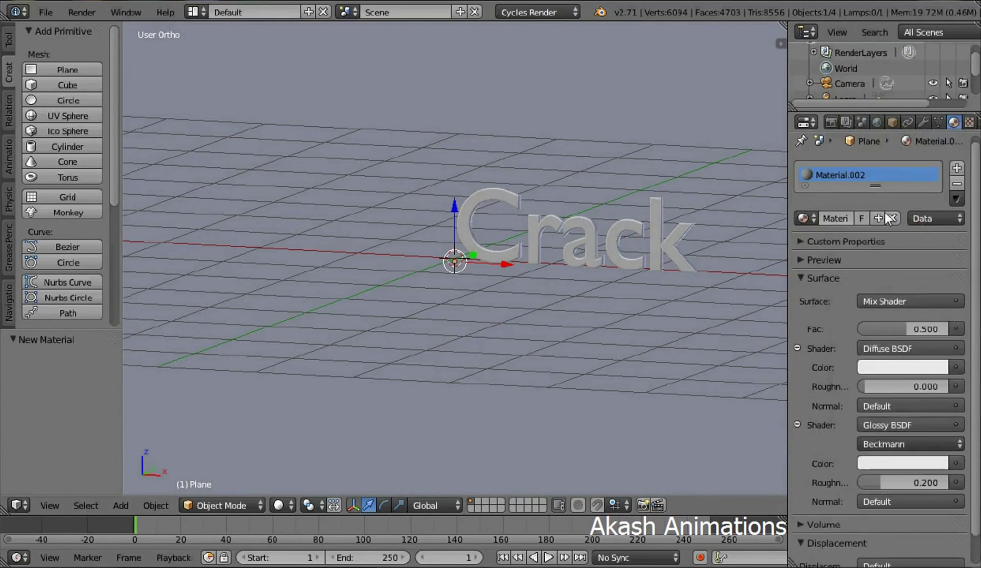
left_click(894, 139)
Set the Glossy roughness to 0 and the mix factor to 0.35.
mouse_move(899, 482)
left_mouse_down()
mouse_move(876, 481)
mouse_move(901, 480)
left_mouse_up()
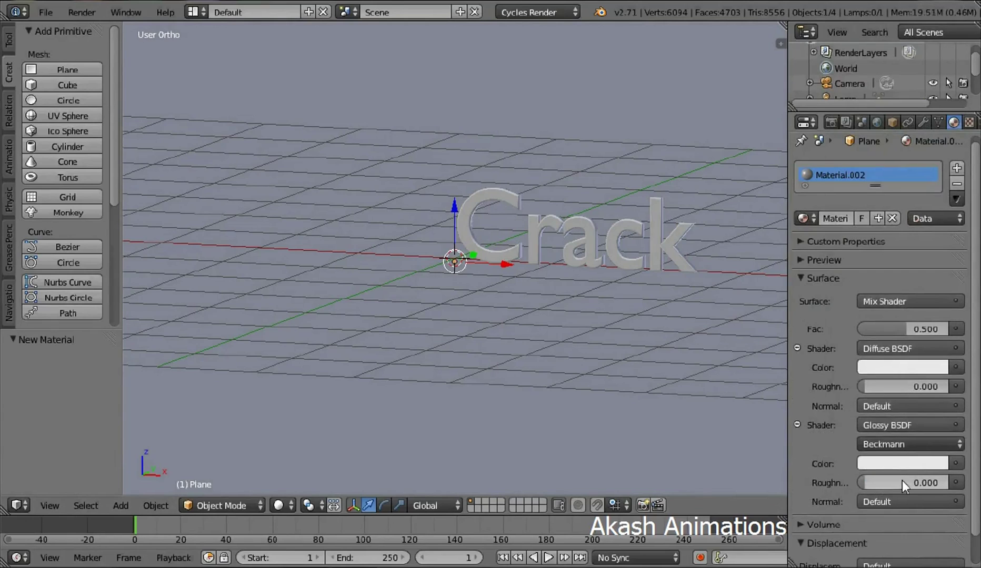
left_click(906, 330)
type("0.")
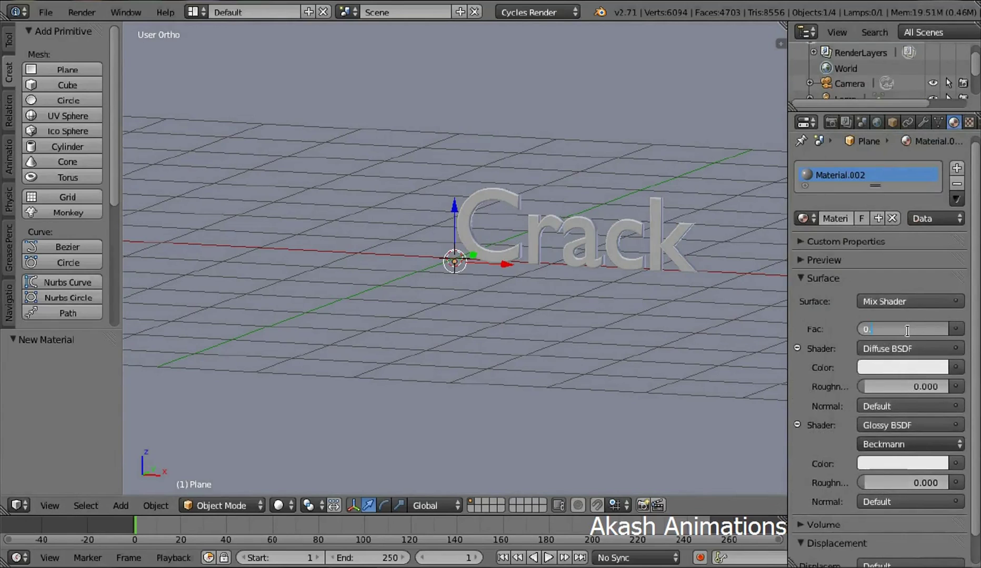
type("35")
key("Return")
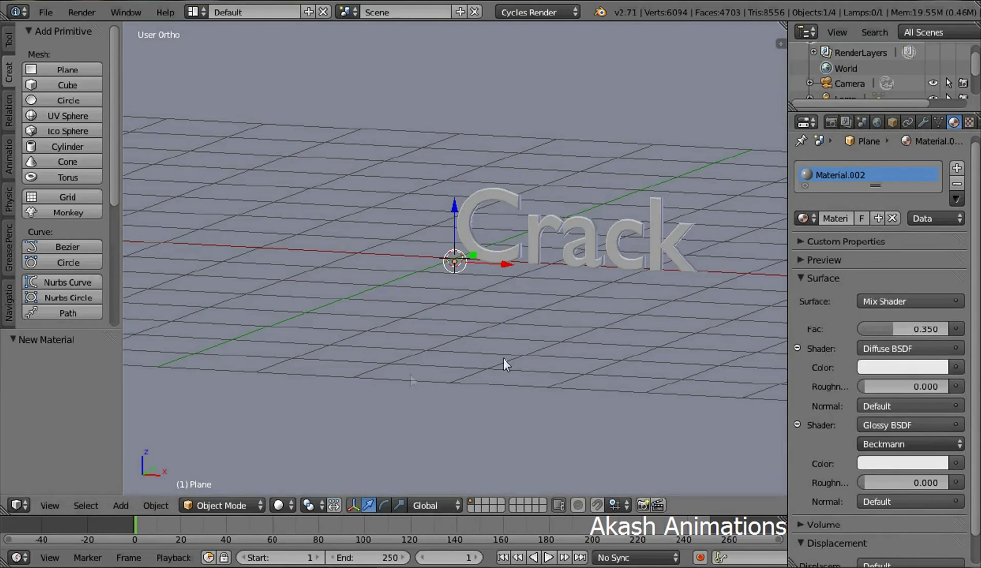
From the right view, select the lamp and set its size to 2.
left_click(53, 504)
left_click(56, 375)
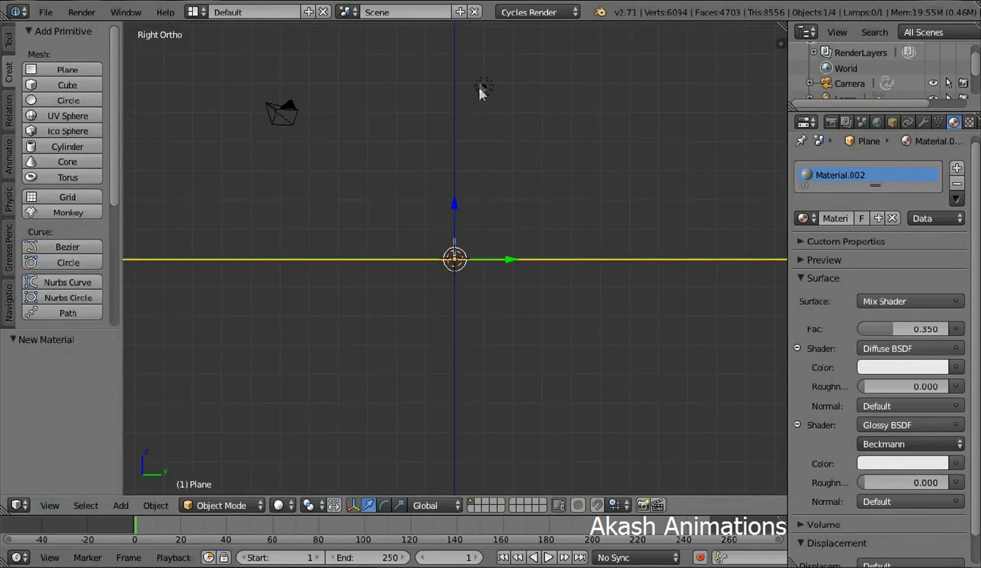
right_click(480, 88)
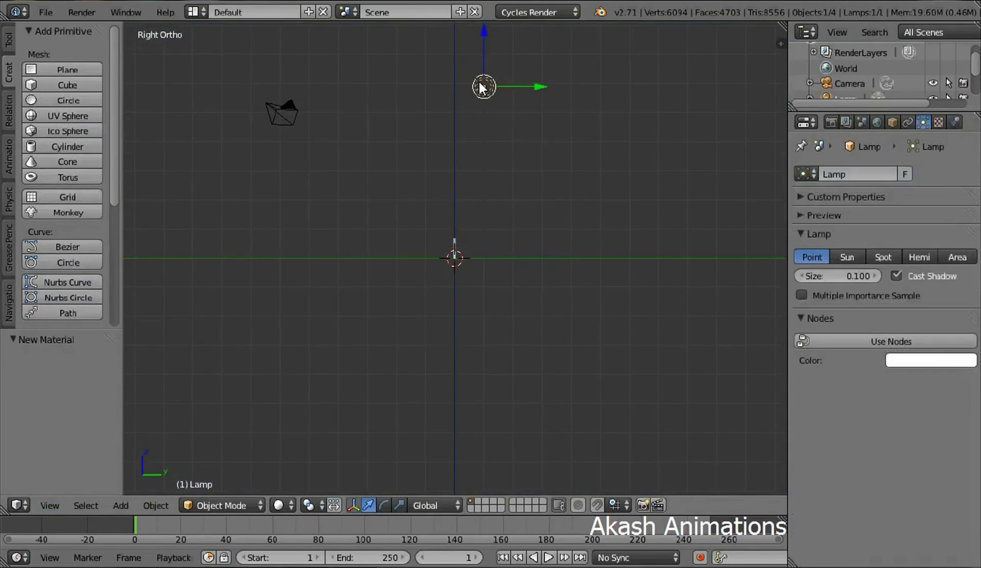
left_click(836, 275)
type("2")
key("Return")
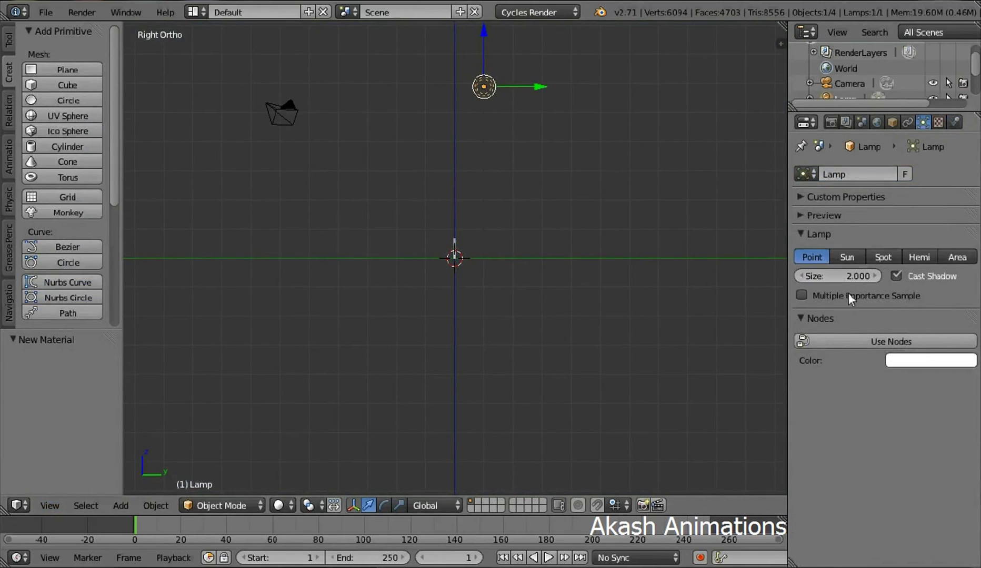
Give the lamp emission strength 1750 and move it -2.799 in Y, -3.987 in Z.
left_click(857, 339)
left_click(907, 388)
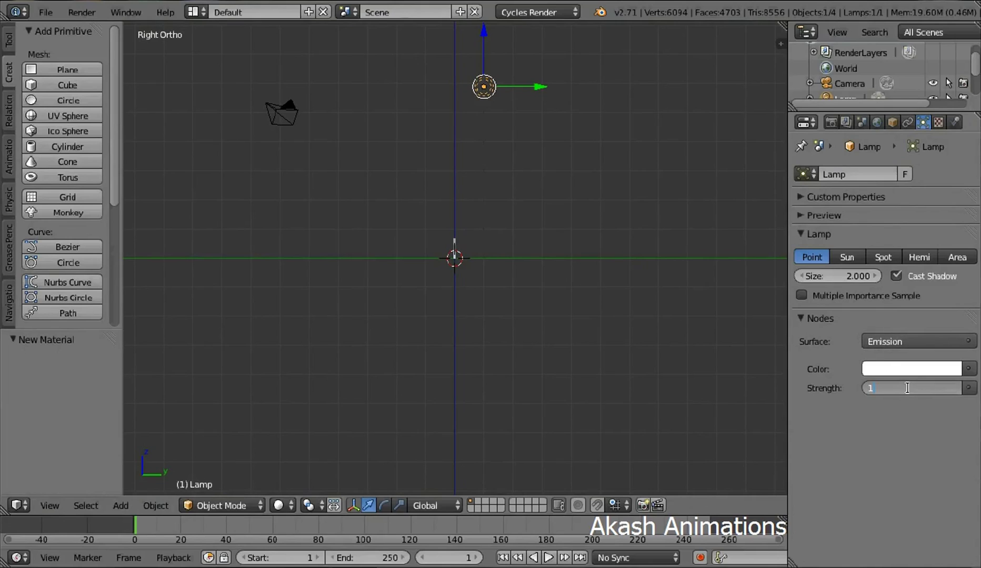
type("1750")
key("Return")
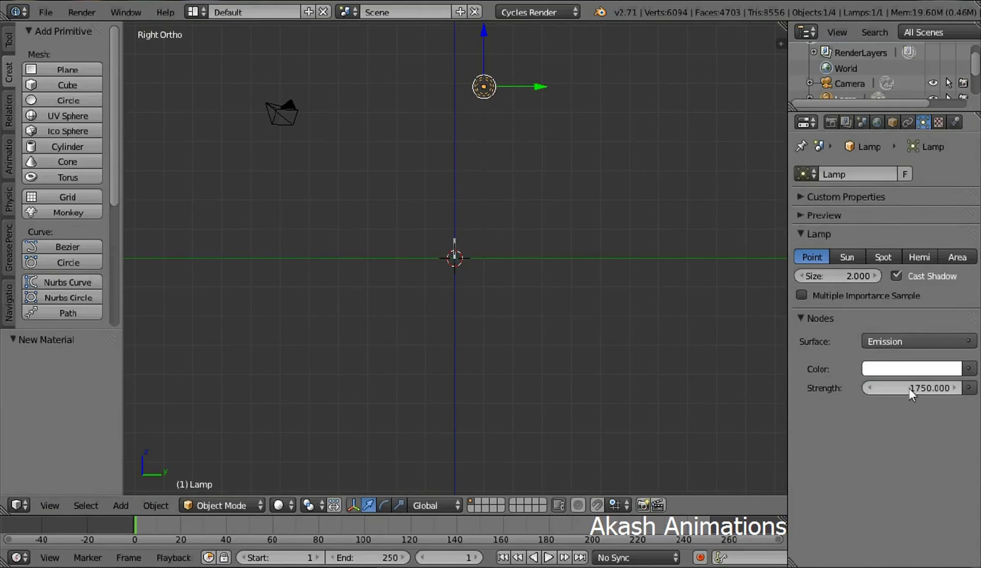
left_click_drag(536, 87, 452, 65)
left_click_drag(402, 37, 400, 150)
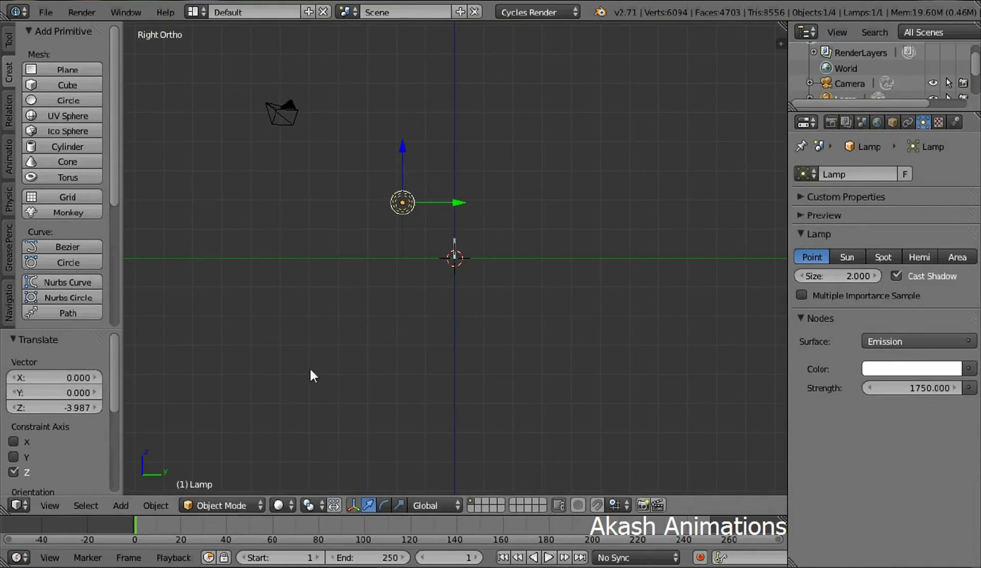
From the front view, duplicate the lamp and move the copy -5.835 along X, left of the text.
left_click(53, 404)
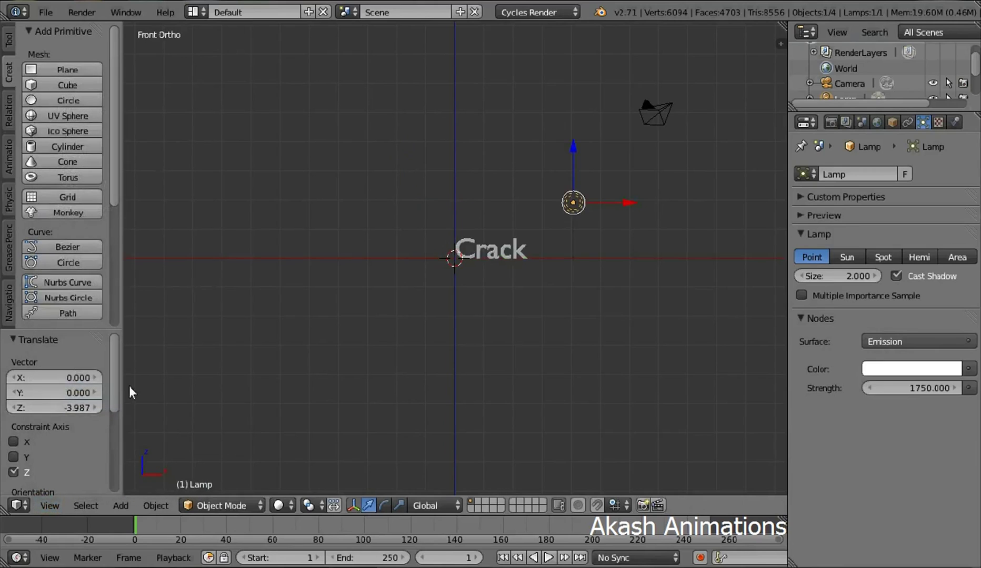
key("shift+d")
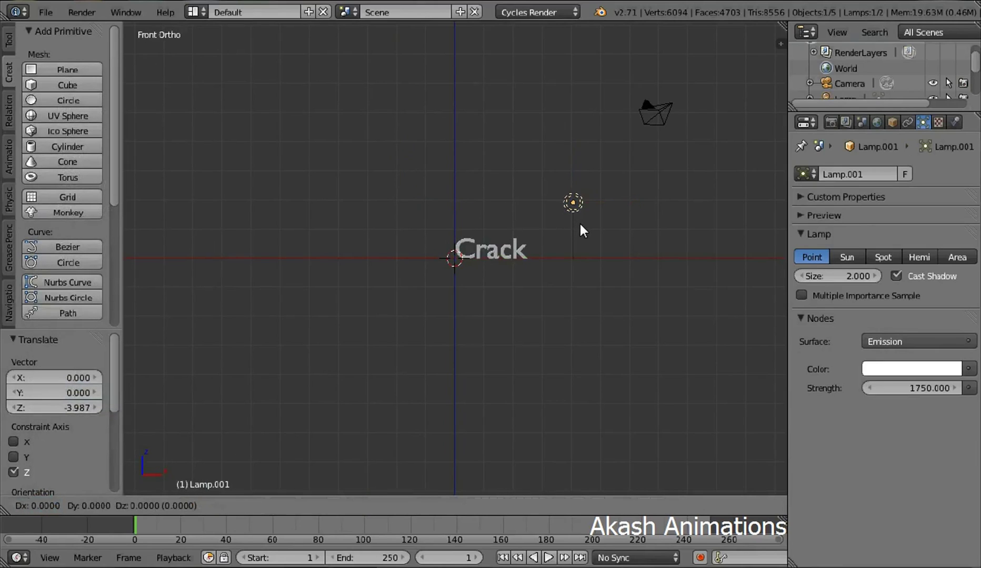
key("x")
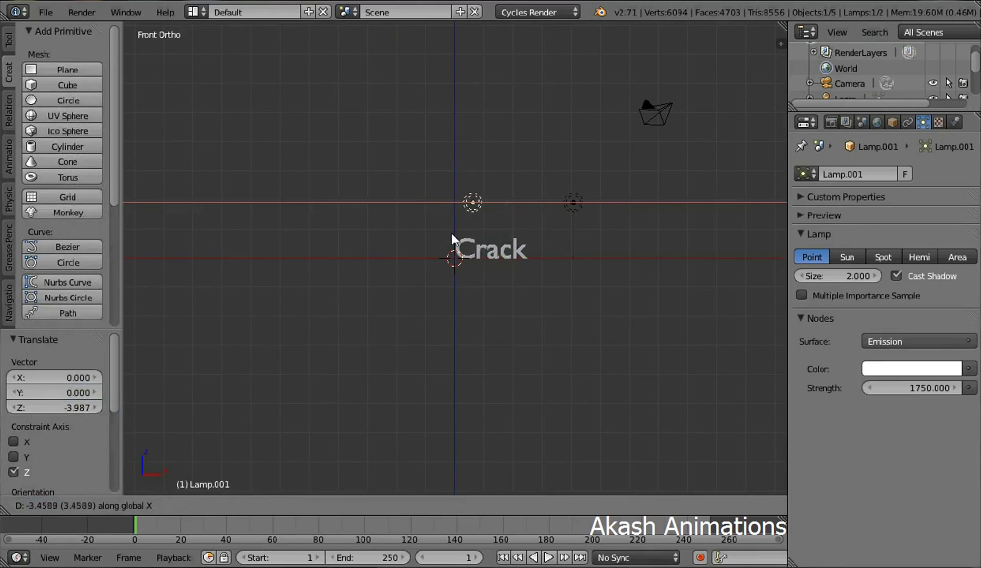
left_click(410, 239)
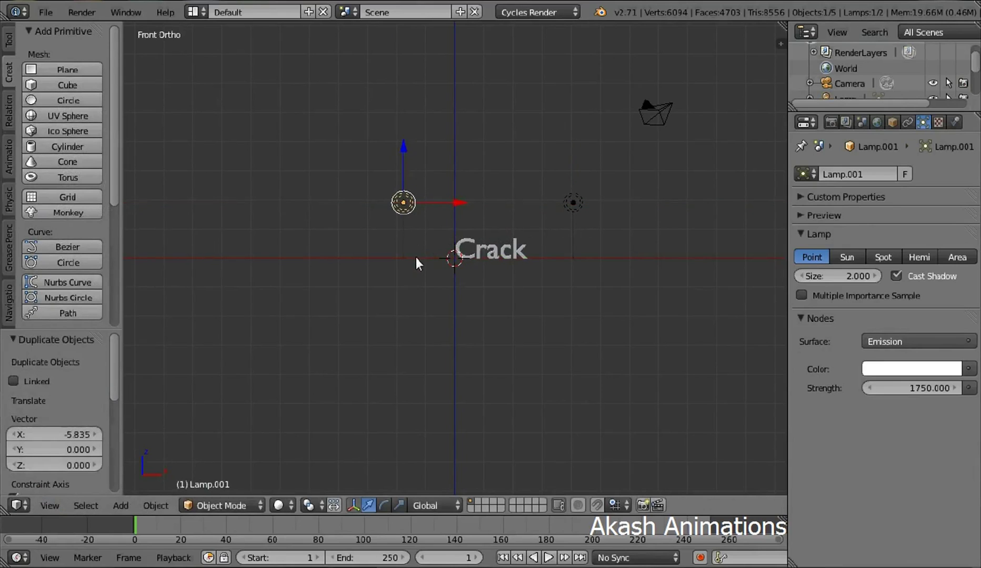
Switch to camera view, lock the camera to the view, and zoom and pan to centre the Crack text.
left_click(44, 501)
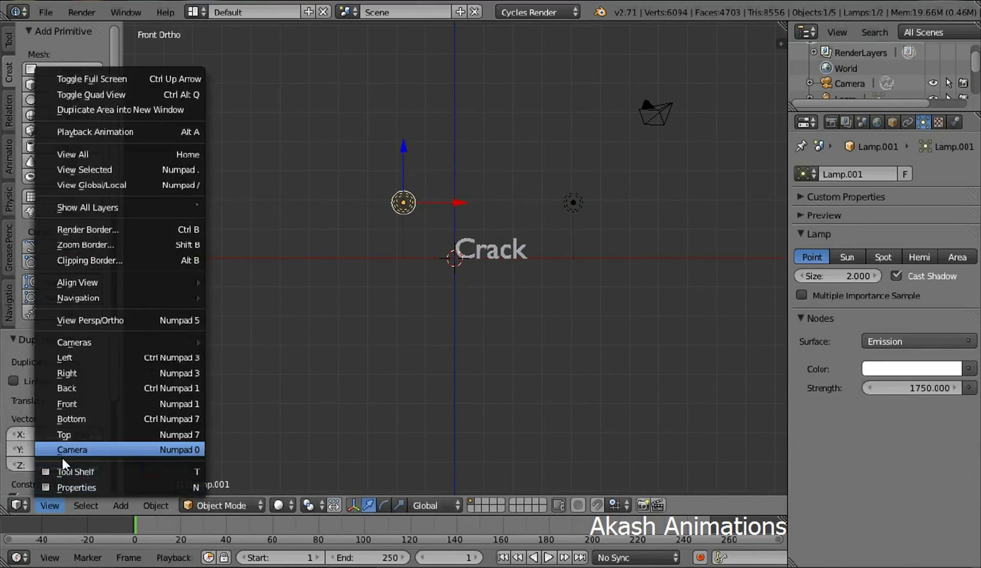
left_click(62, 451)
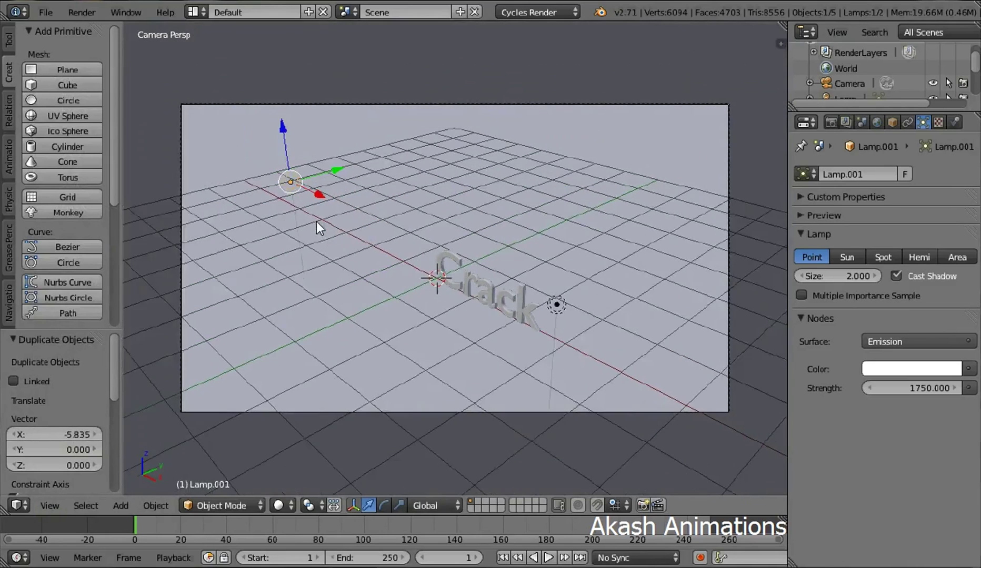
key("n")
left_click(662, 223)
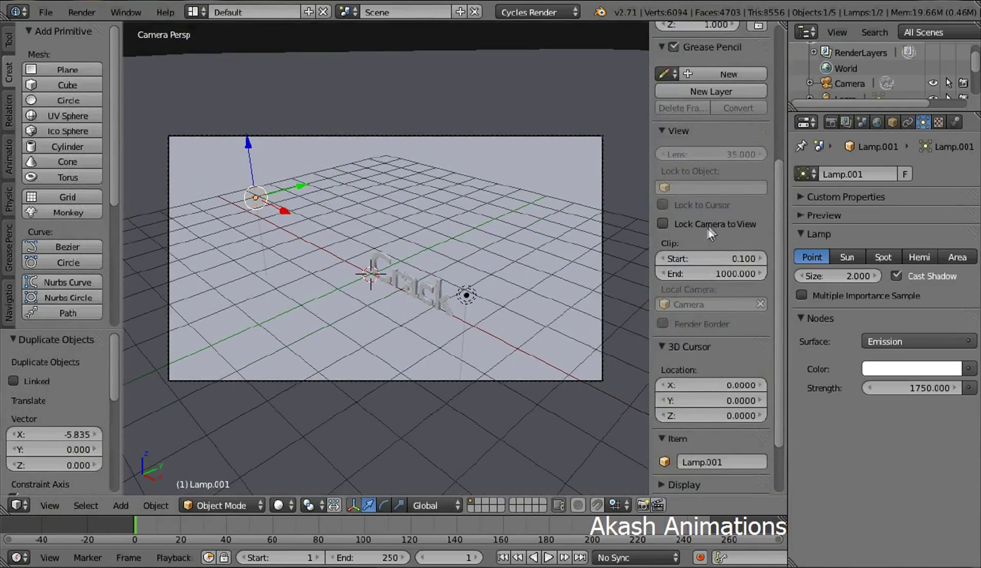
key("n")
scroll(553, 279, "up", 6)
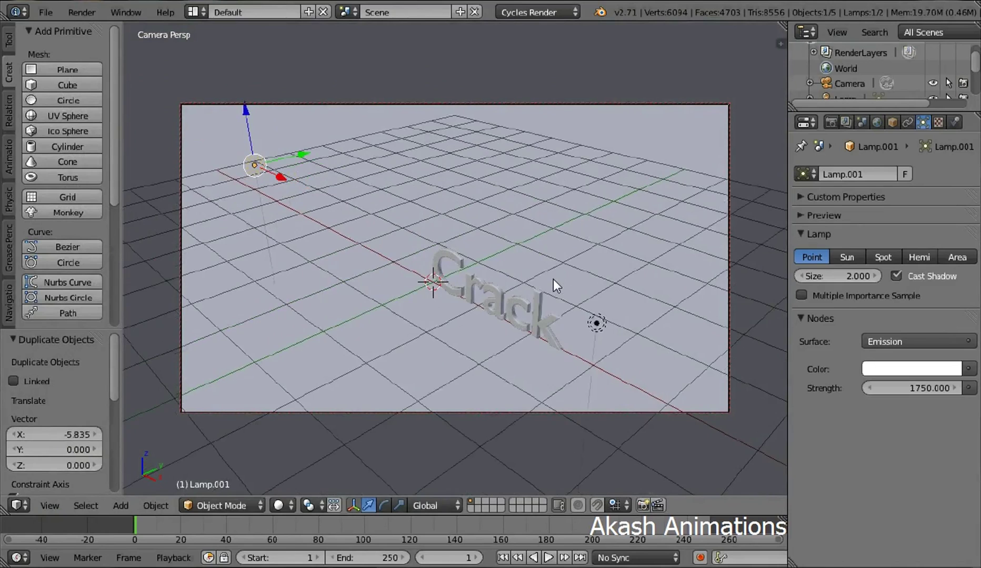
middle_click_drag(489, 245, 461, 242, "shift")
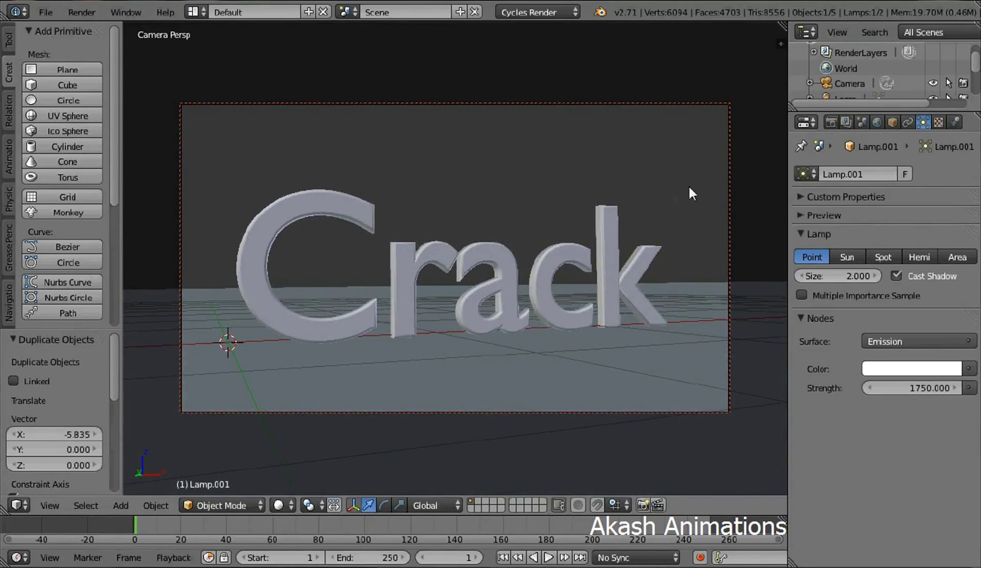
Set the World background colour to black.
left_click(877, 122)
left_click(893, 276)
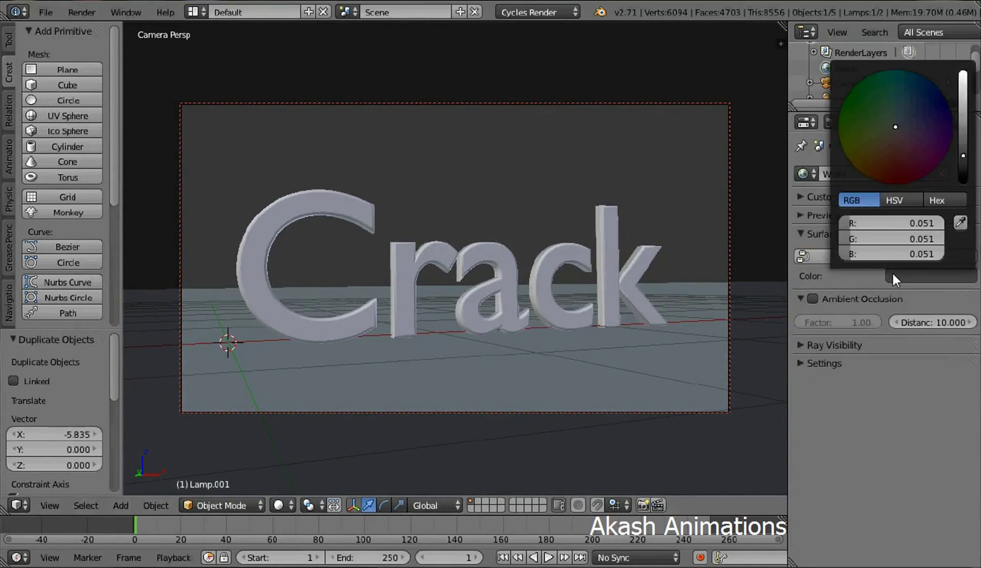
left_click_drag(957, 176, 963, 184)
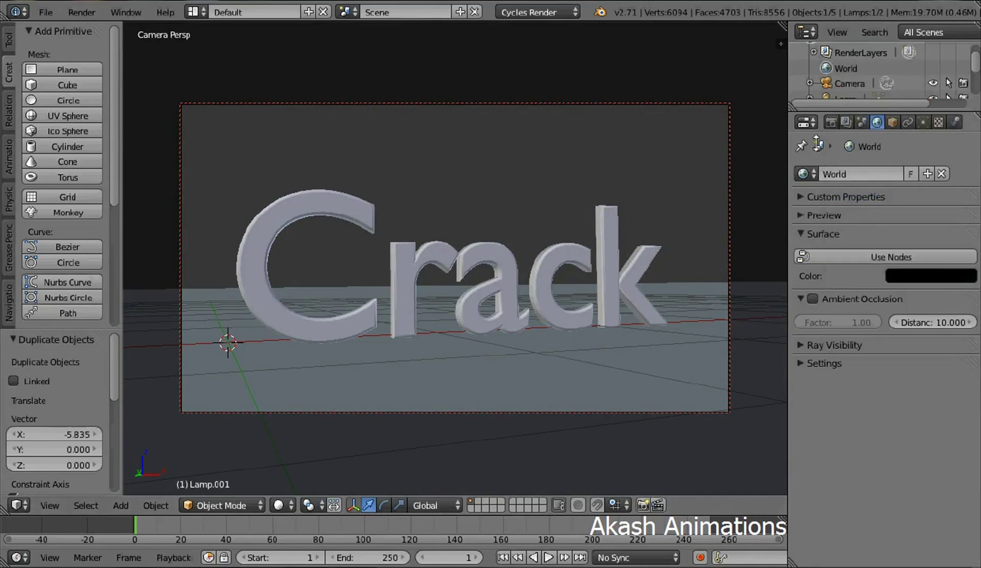
Start saving the project in the Documents folder and name the file crack.blend.
left_click(48, 11)
left_click(60, 129)
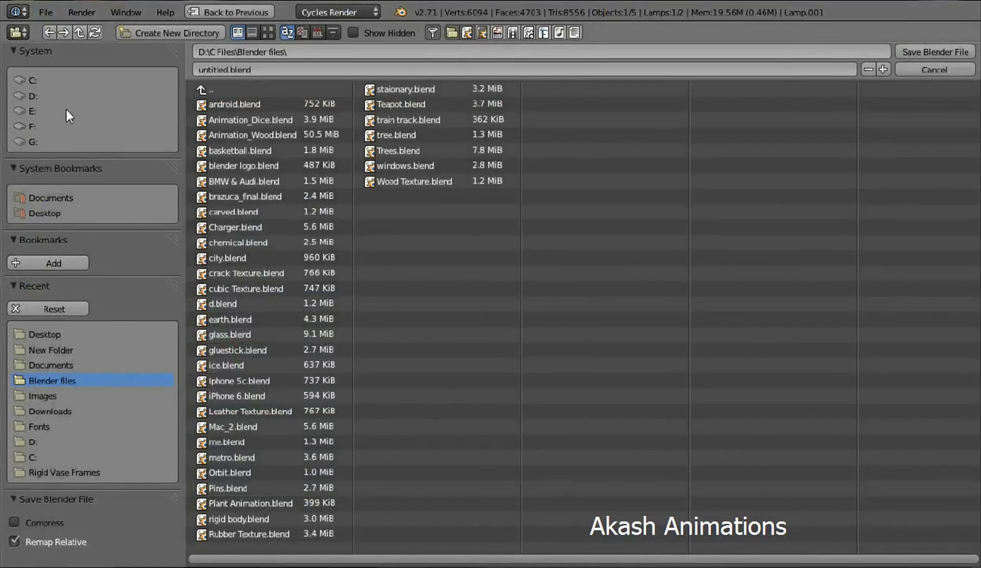
left_click(50, 198)
left_click(205, 67)
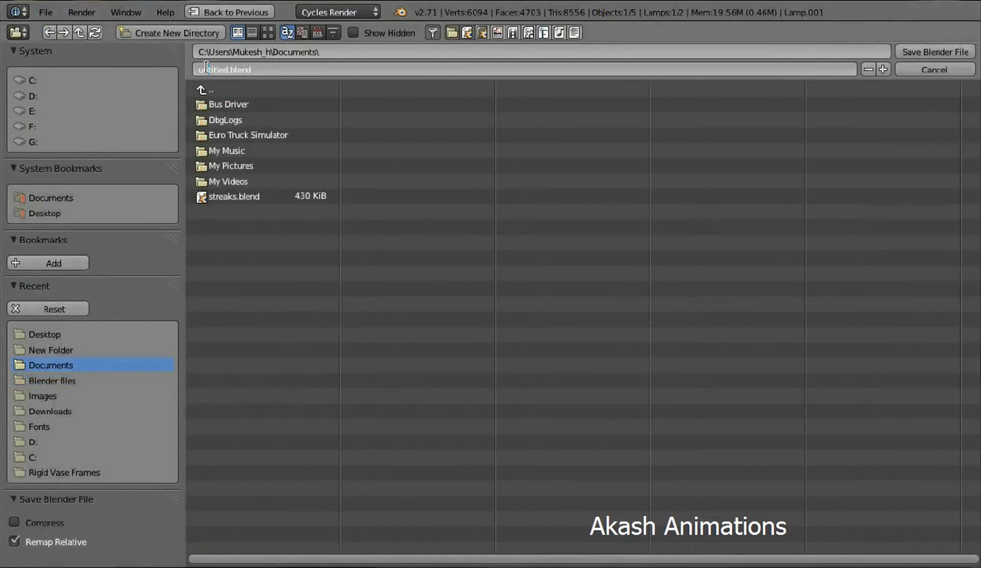
key("BackSpace")
key("BackSpace")
key("BackSpace")
key("BackSpace")
key("BackSpace")
key("BackSpace")
key("BackSpace")
key("BackSpace")
key("BackSpace")
type("crack.")
key("Return")
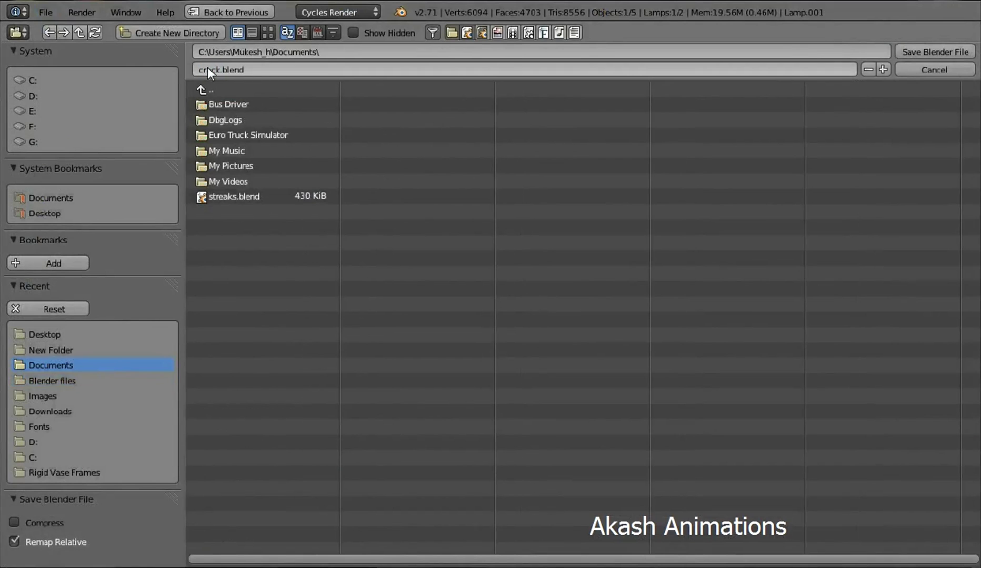
Save crack.blend, then show the Sampling settings in the Render properties.
left_click(920, 52)
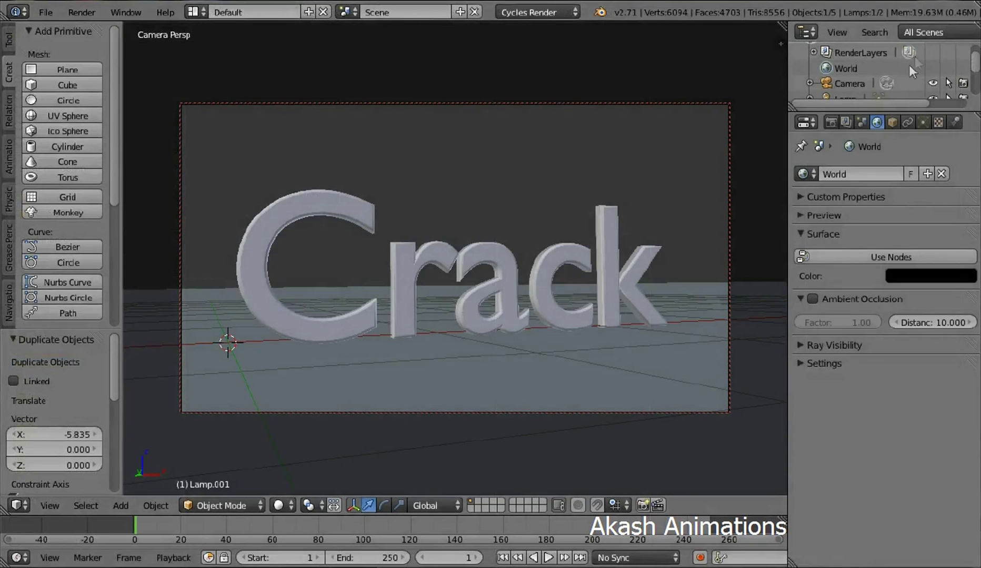
left_click(830, 124)
scroll(868, 240, "down", 6)
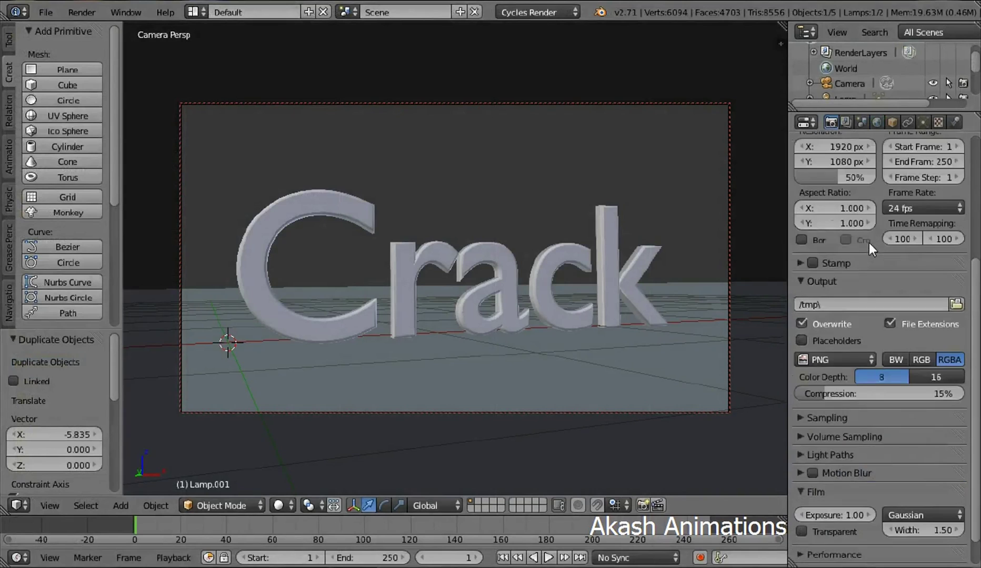
left_click(827, 421)
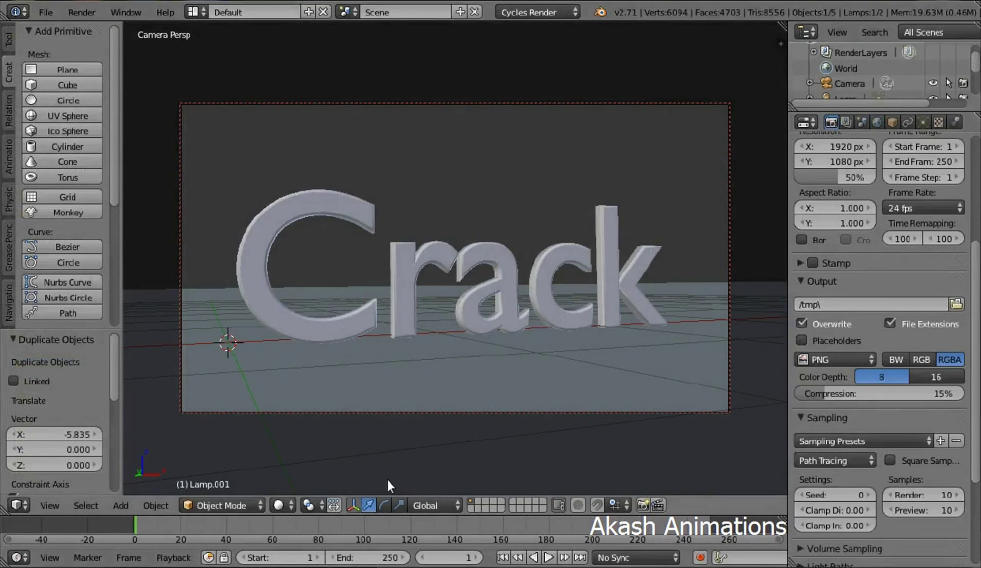
Preview the scene in Rendered shading, then switch back to Solid shading.
left_click(285, 508)
left_click(322, 400)
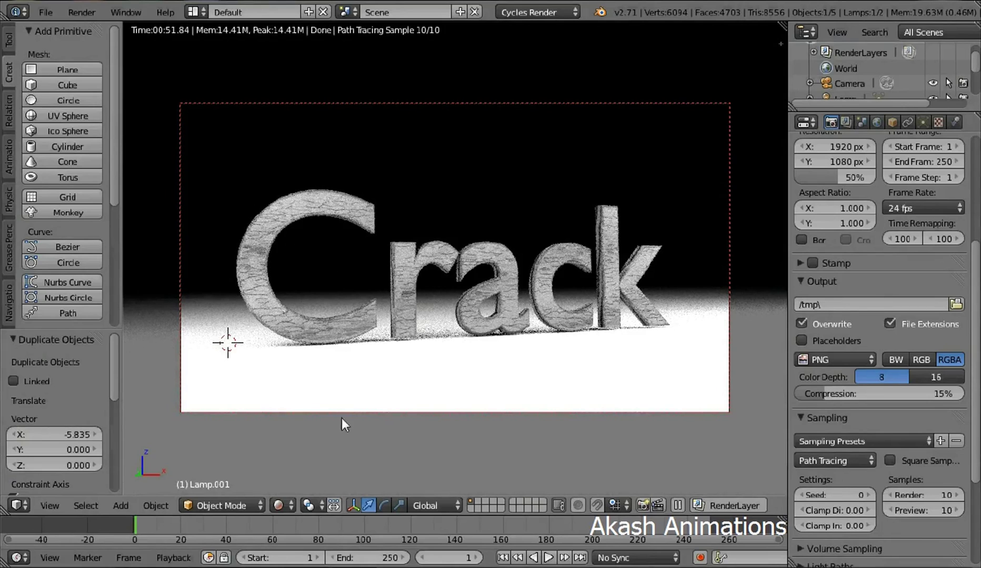
left_click(290, 504)
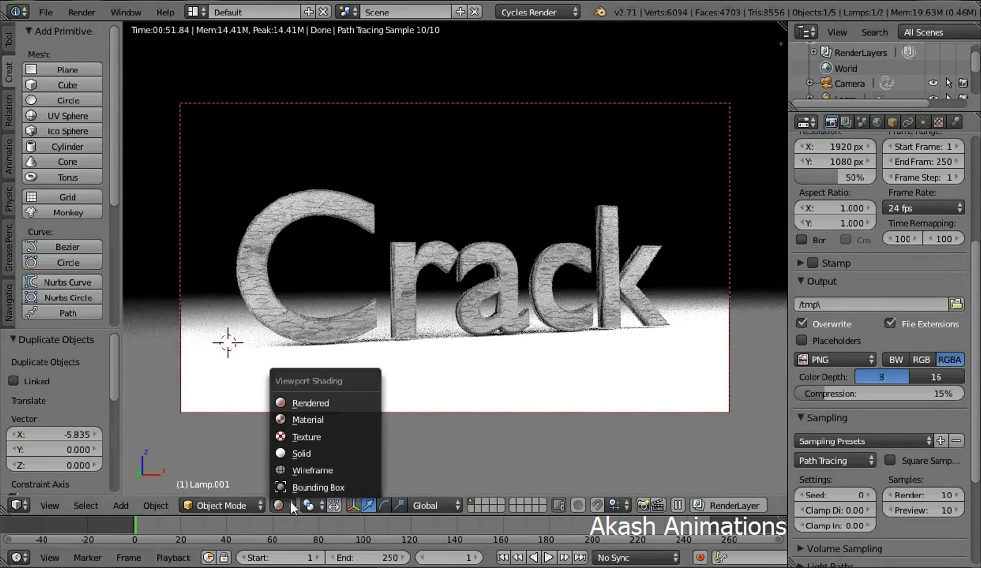
left_click(306, 453)
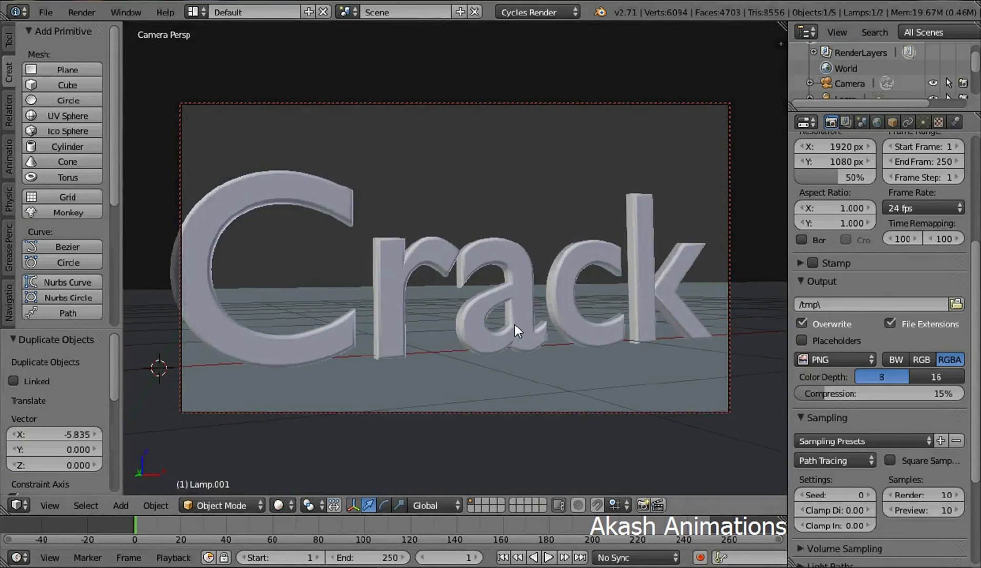
Reframe the Crack text in the camera and set the final render samples to 200.
middle_click_drag(515, 324, 578, 297)
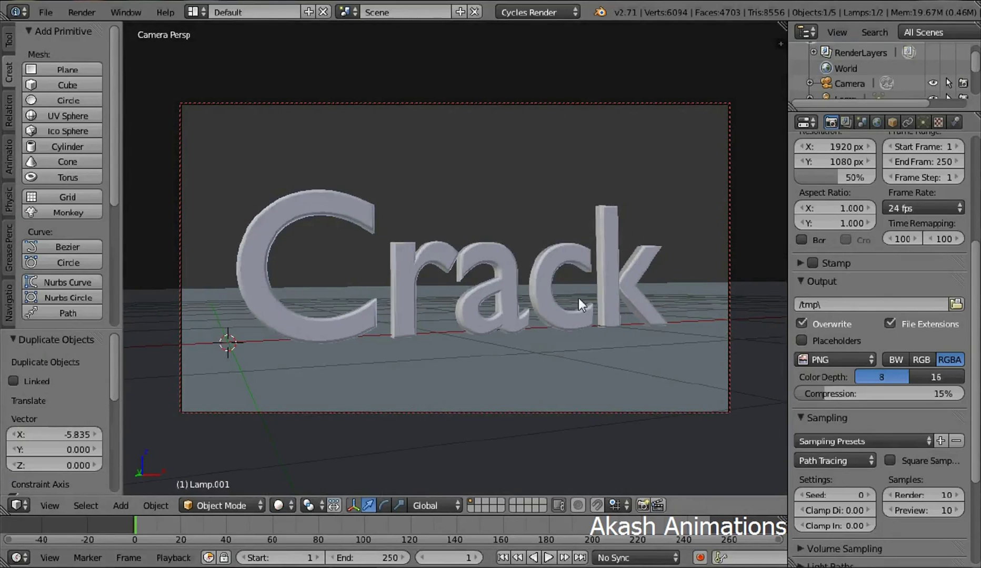
left_click(908, 492)
type("200")
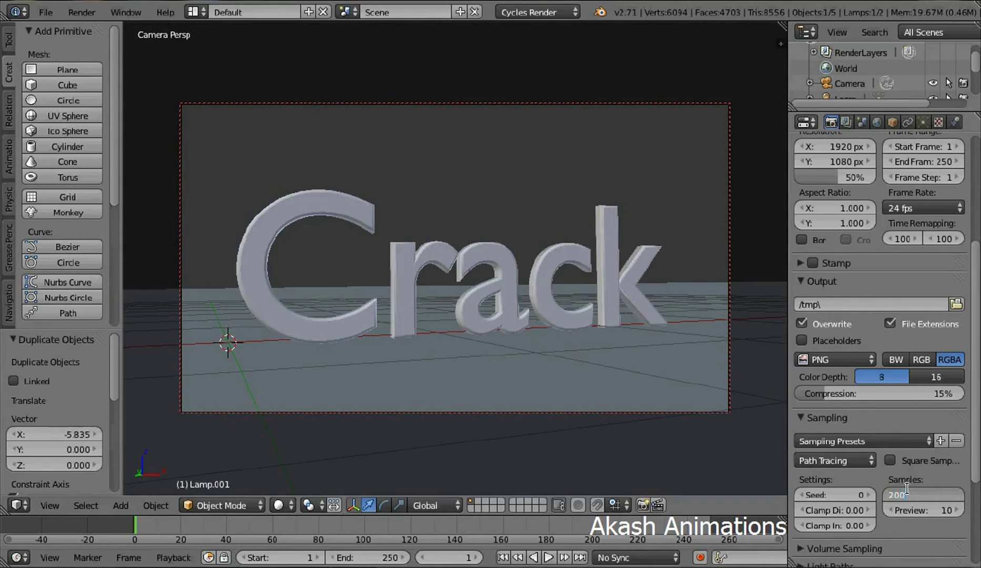
key("Return")
scroll(908, 489, "up", 8)
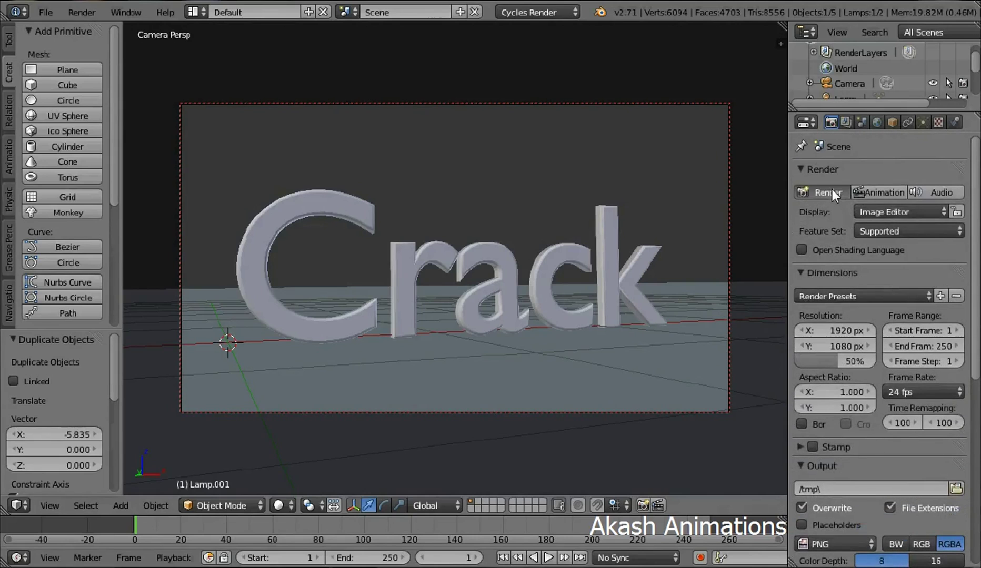
Render the final image of the cracked stone Crack text.
left_click(829, 191)
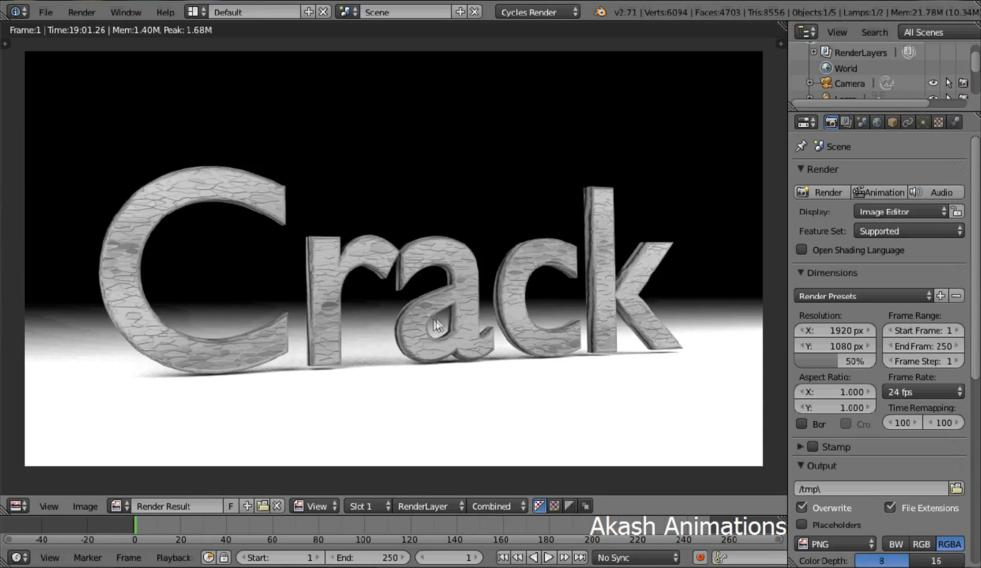
Save the rendered image as crack.png in the Documents folder.
left_click(84, 505)
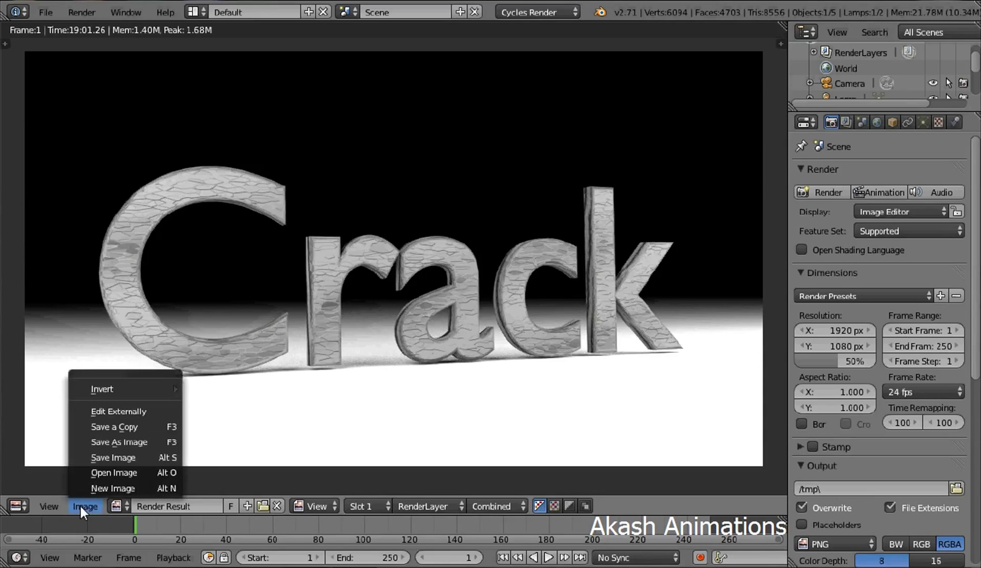
left_click(91, 452)
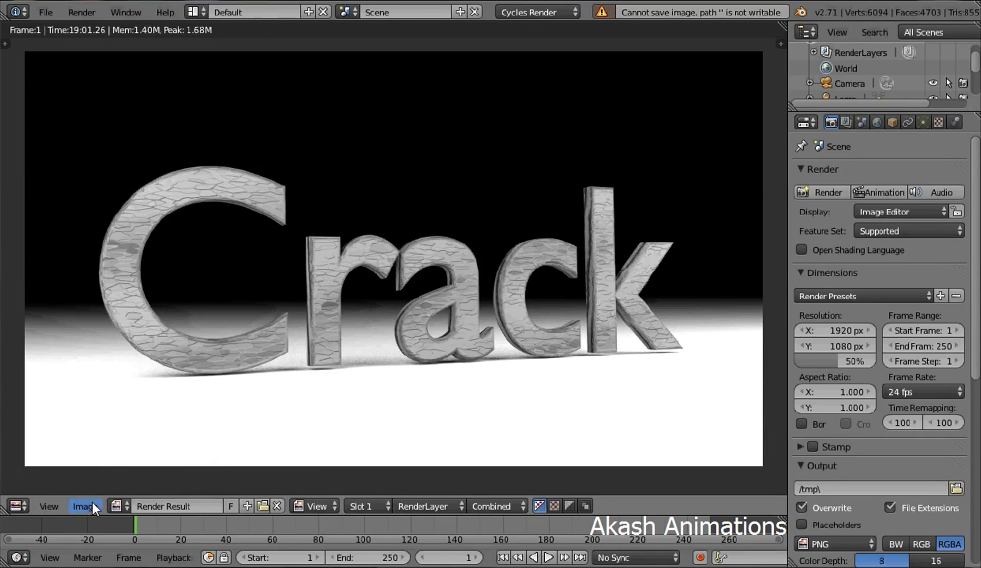
left_click(89, 505)
left_click(91, 444)
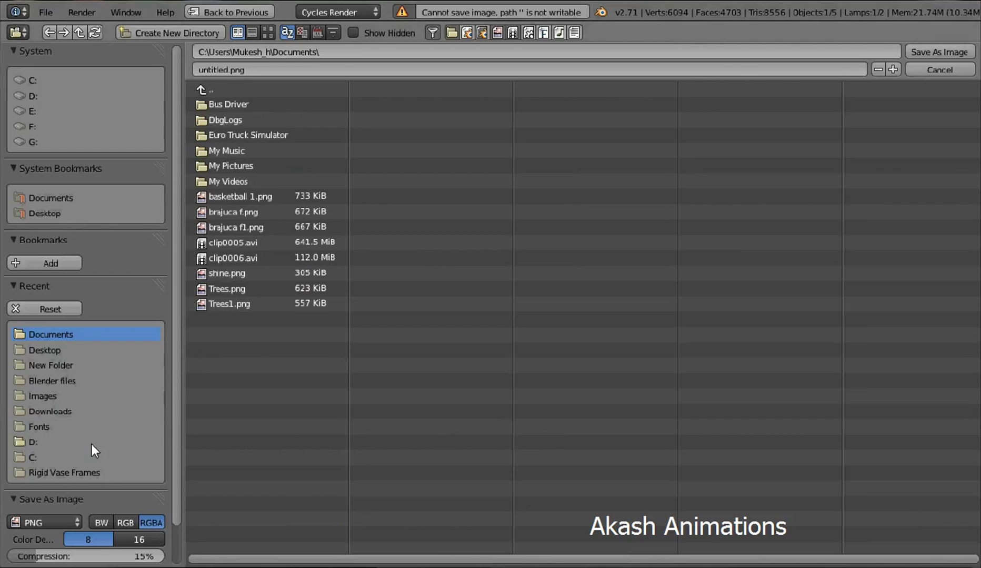
double_click(215, 69)
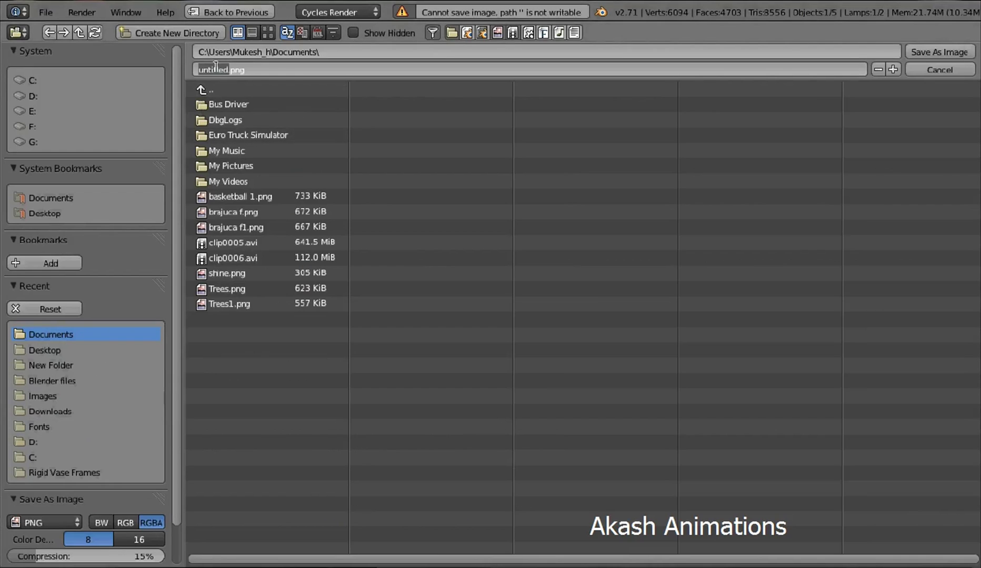
type("crack")
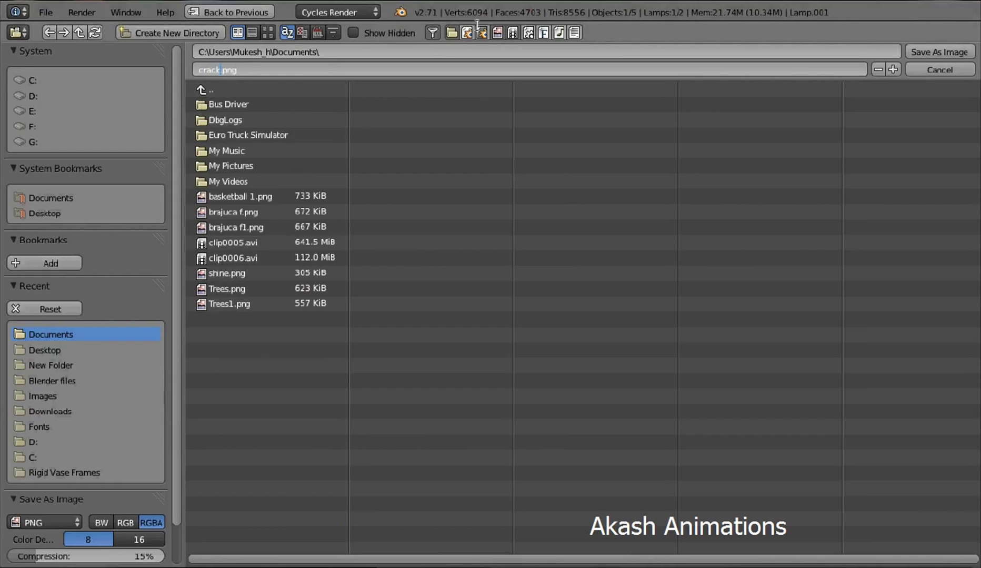
key("Return")
left_click(947, 53)
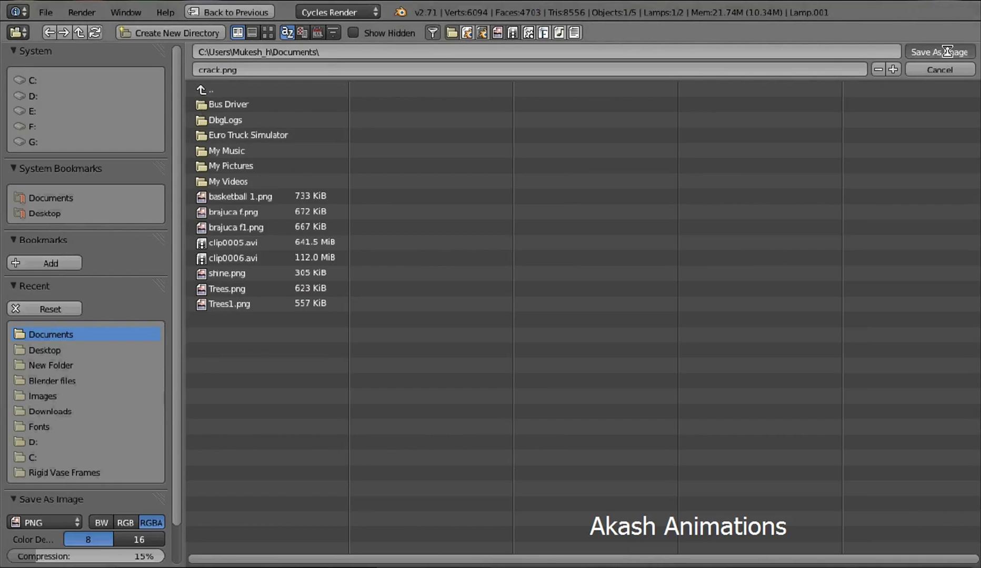